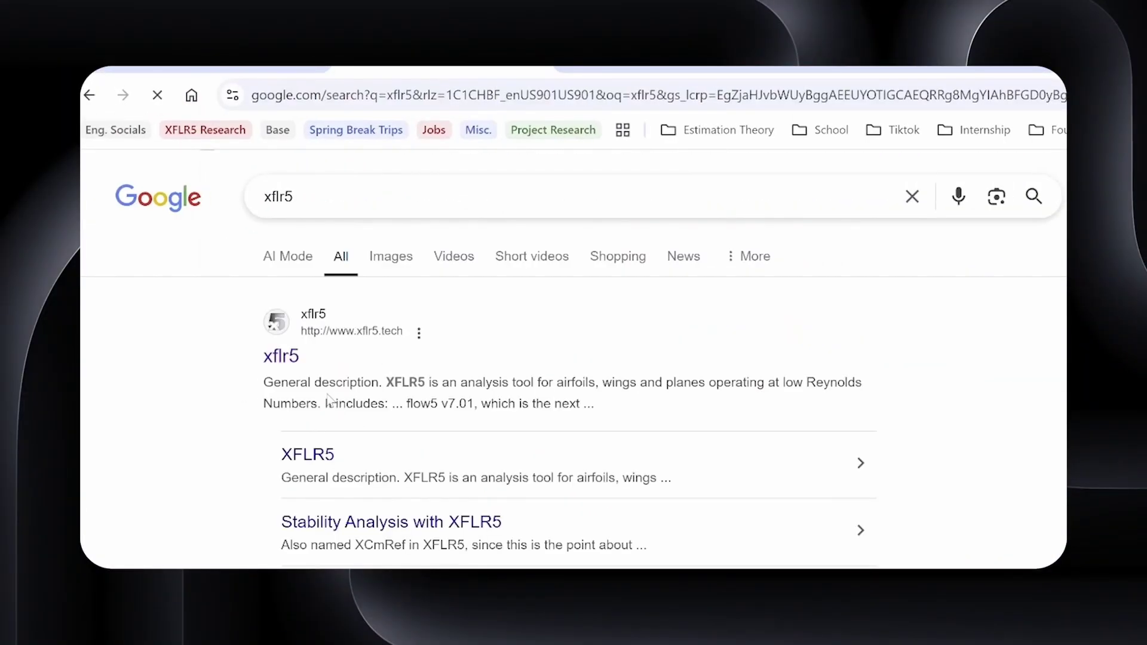
# Go from the official xflr5 website to its downloads page.
pyautogui.click(280, 357)
pyautogui.scroll(-3, 597, 406)
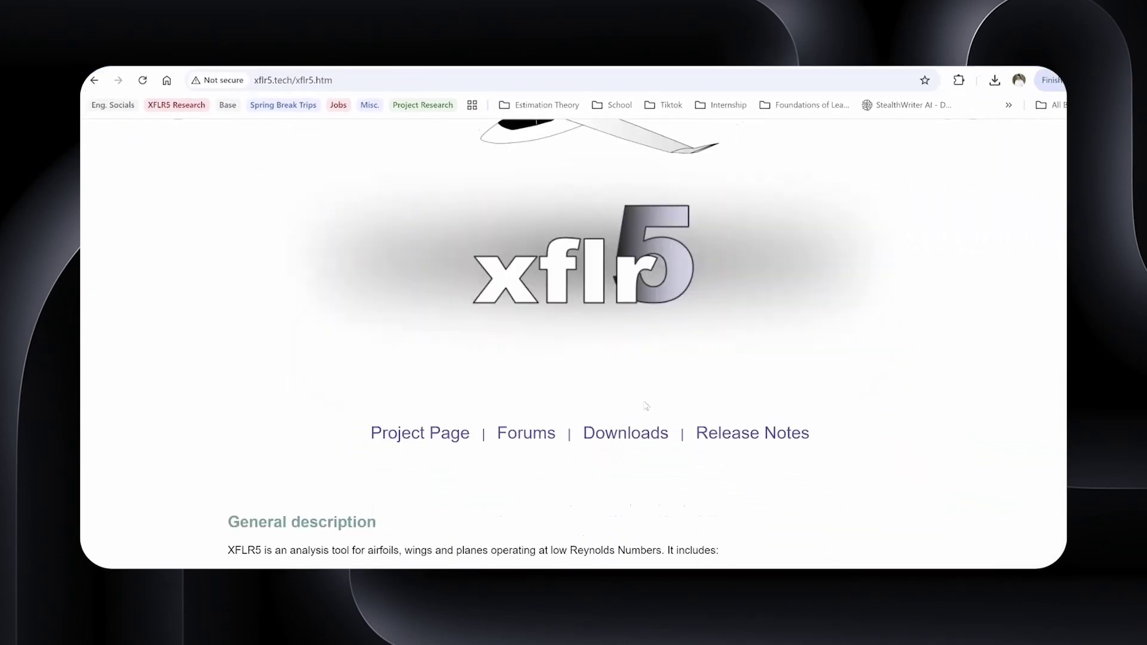
pyautogui.click(590, 411)
pyautogui.scroll(-4, 408, 318)
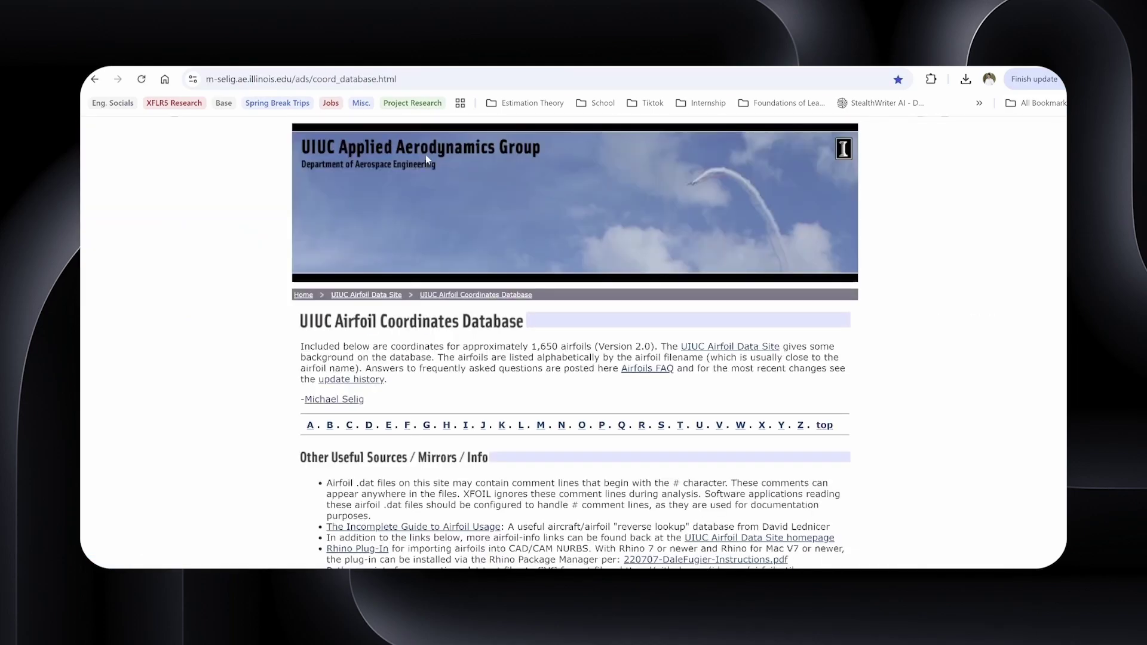
# Save the fx63137.dat coordinate file from the UIUC database to Downloads.
pyautogui.scroll(-15, 366, 347)
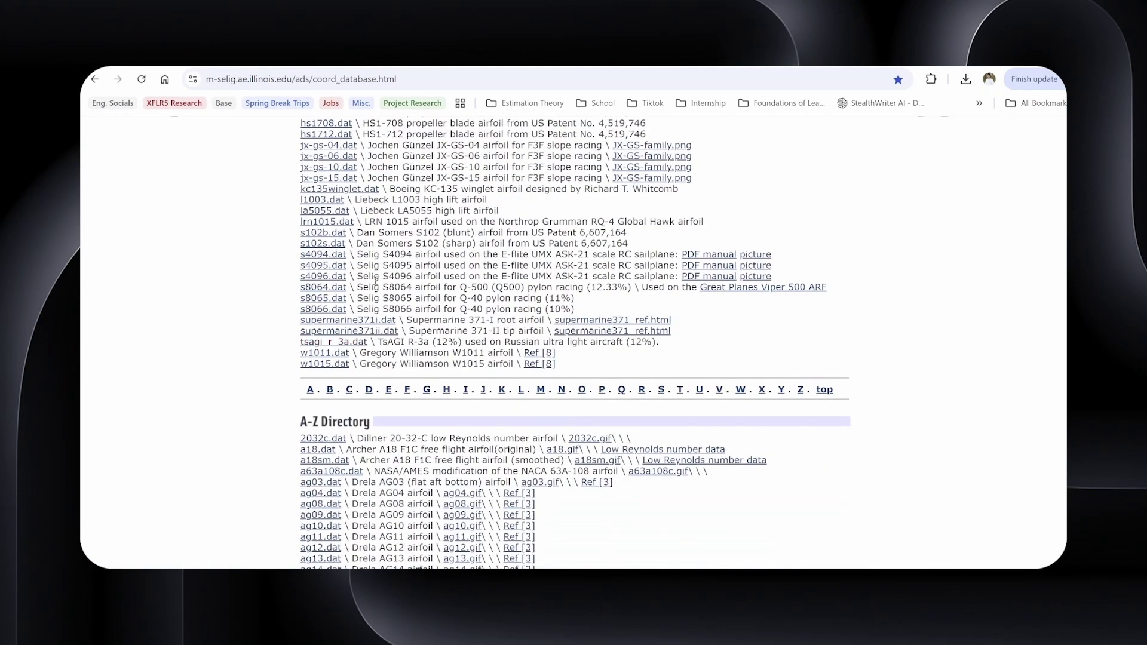
pyautogui.scroll(-5, 376, 281)
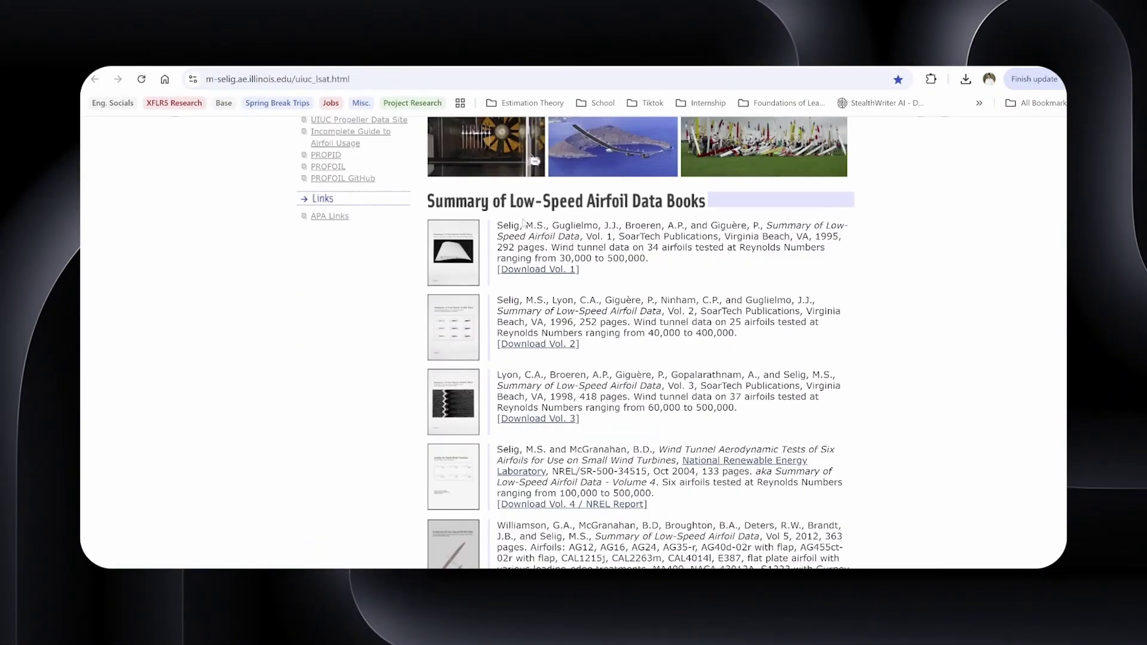
pyautogui.scroll(-3, 512, 341)
pyautogui.scroll(5, 512, 340)
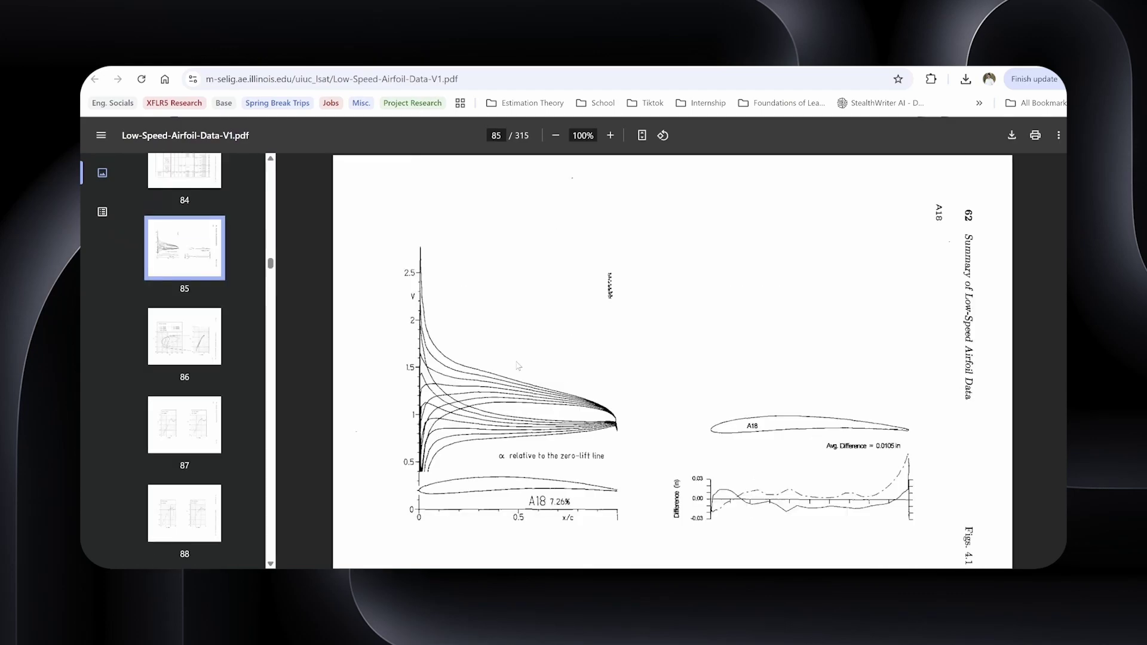
pyautogui.scroll(-2, 517, 365)
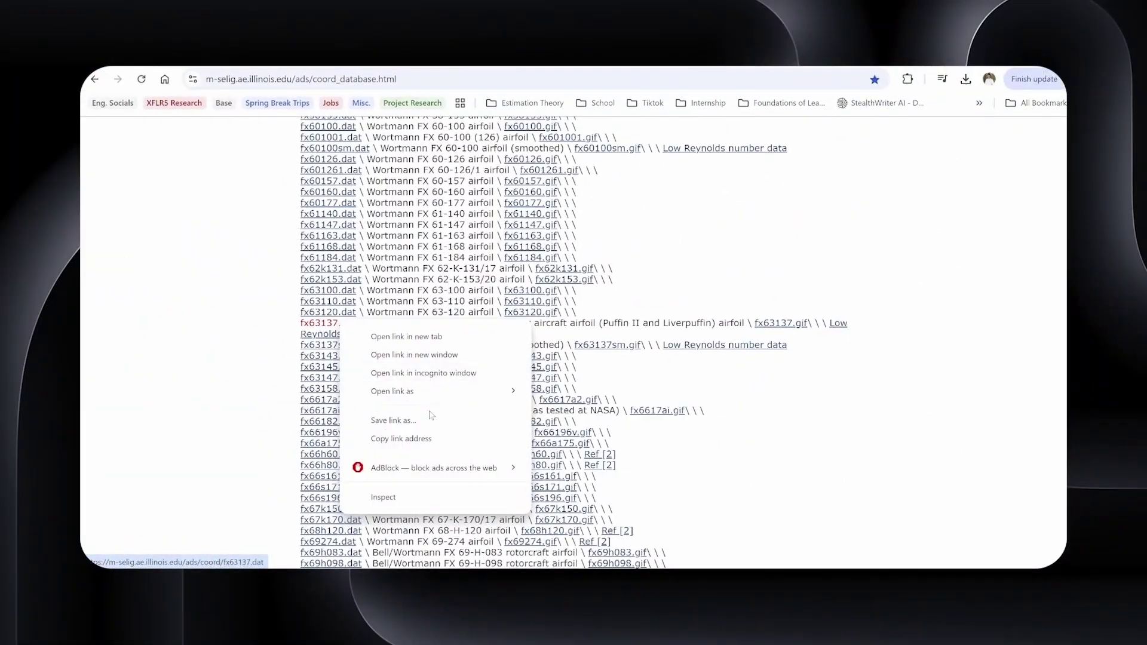
pyautogui.click(393, 420)
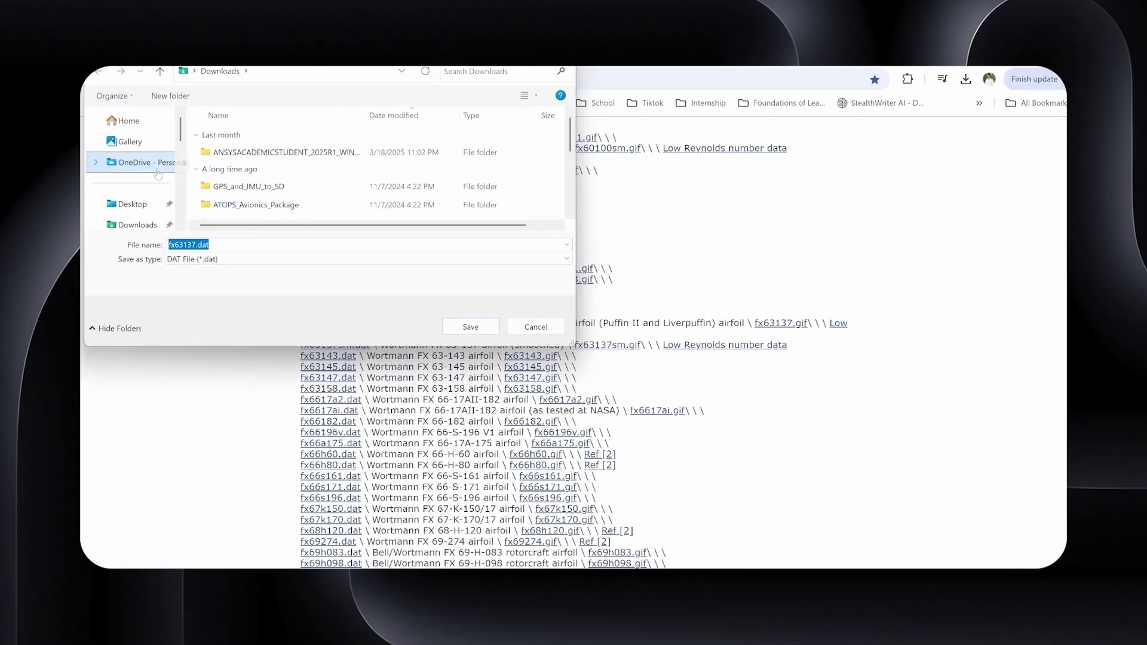
pyautogui.click(470, 327)
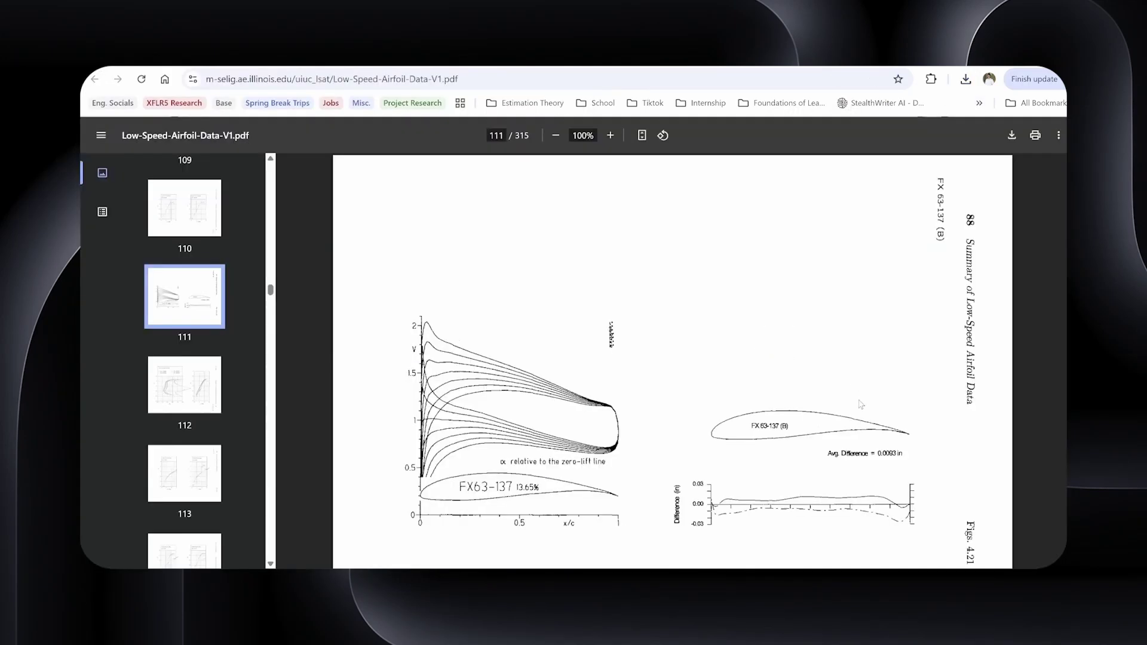
# Jump to page 112 of the Low-Speed Airfoil Data PDF with the FX 63-137 polars.
pyautogui.scroll(-3, 860, 405)
pyautogui.click(184, 385)
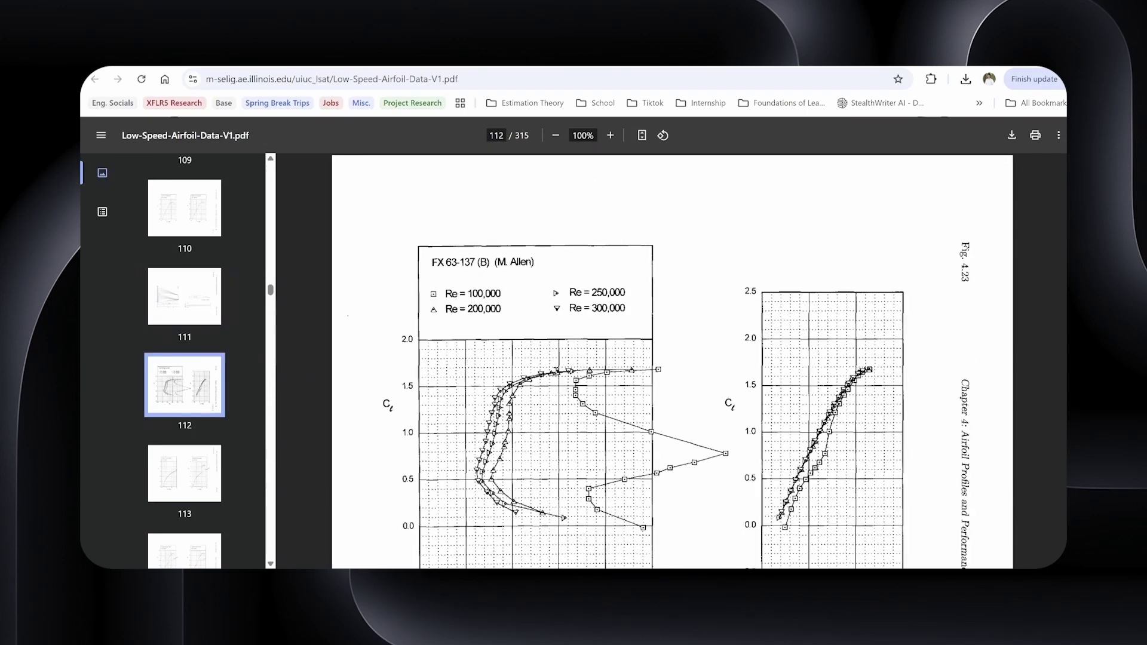
pyautogui.scroll(-4, 547, 357)
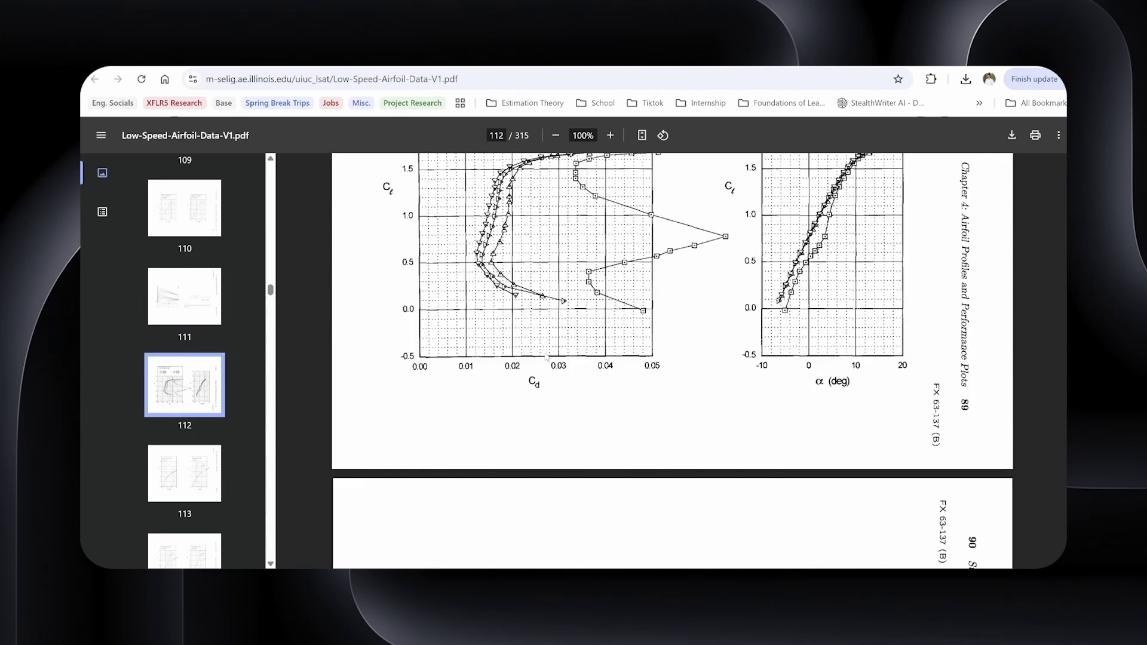
pyautogui.scroll(2, 547, 357)
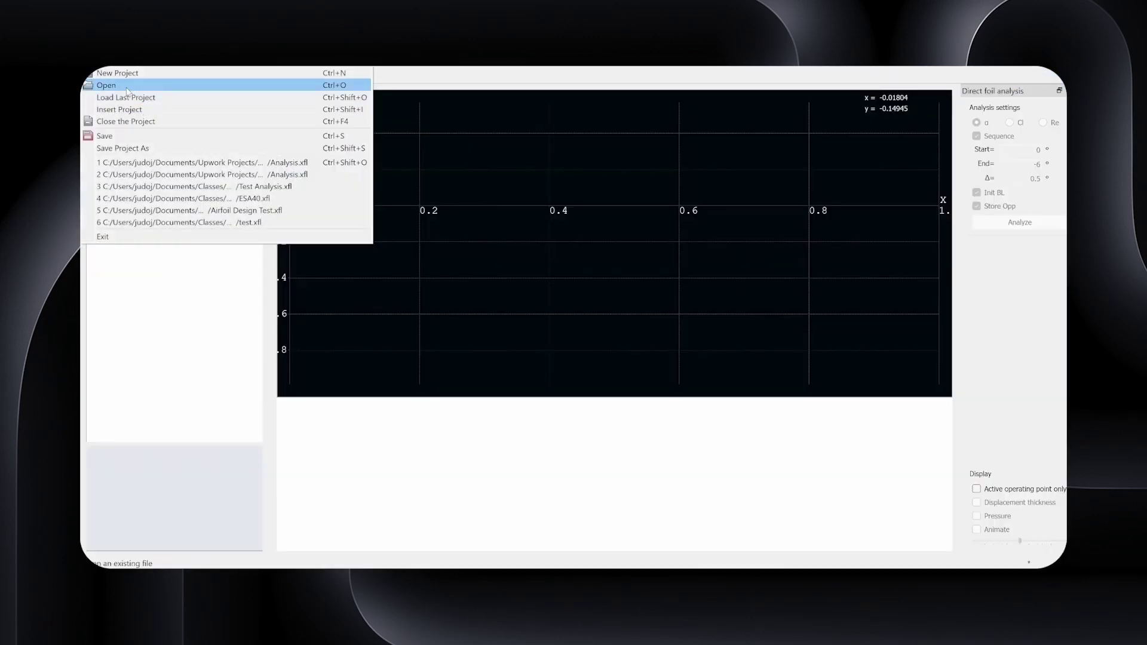
# Load fx63137.dat and refine it with Global Panel Refinement.
pyautogui.click(127, 90)
pyautogui.doubleClick(348, 165)
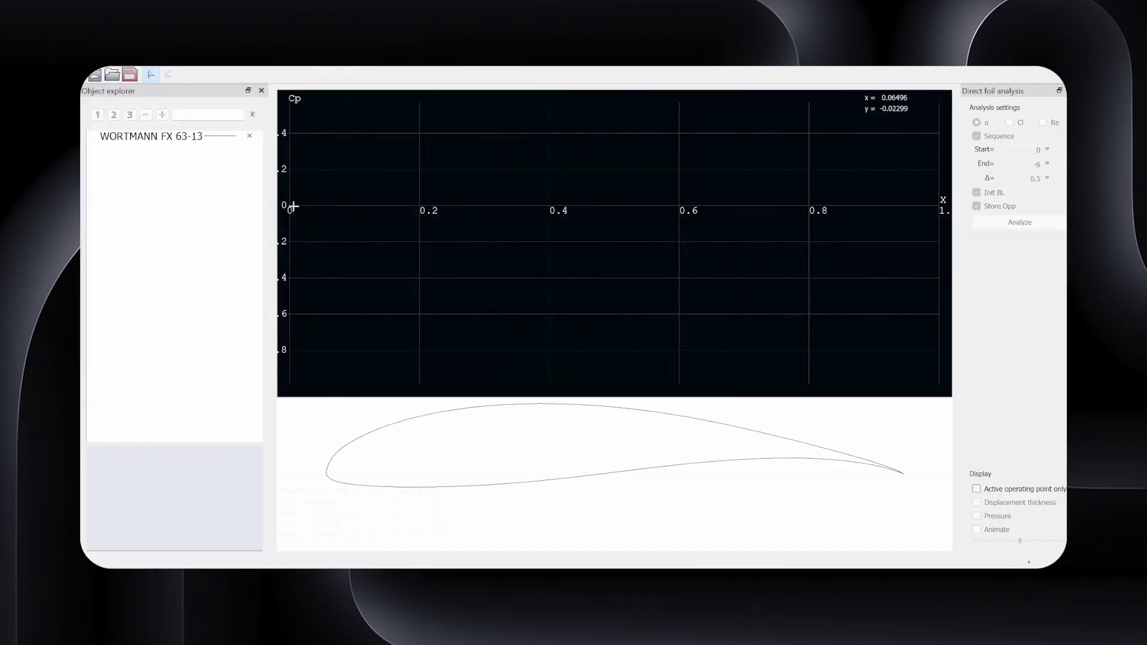
pyautogui.press('F3')
pyautogui.press('Return')
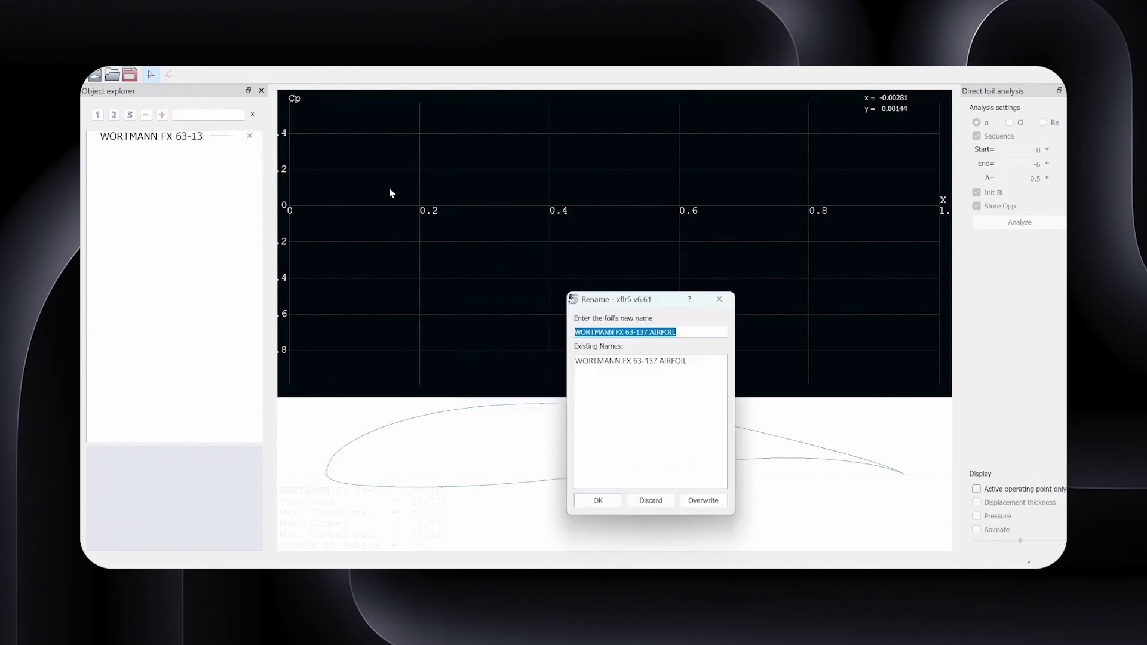
# Rename the refined foil to FX 63-137 and delete the original unrefined foil.
pyautogui.moveTo(620, 334); pyautogui.dragTo(516, 332)
pyautogui.press('BackSpace')
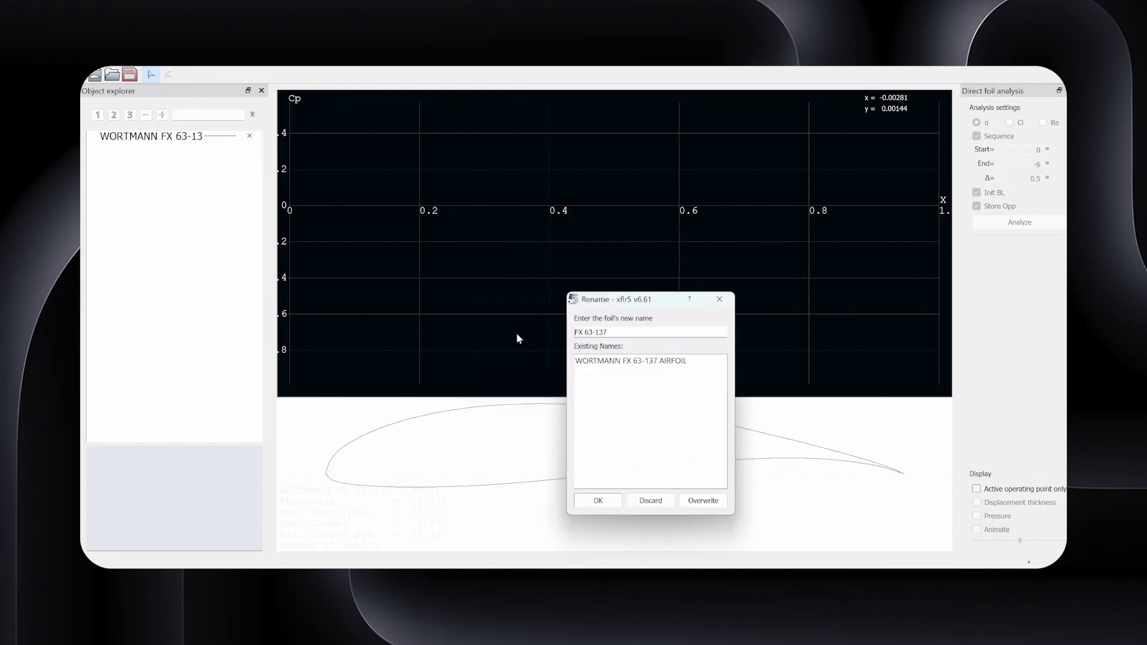
pyautogui.press('Return')
pyautogui.press('Delete')
pyautogui.press('Return')
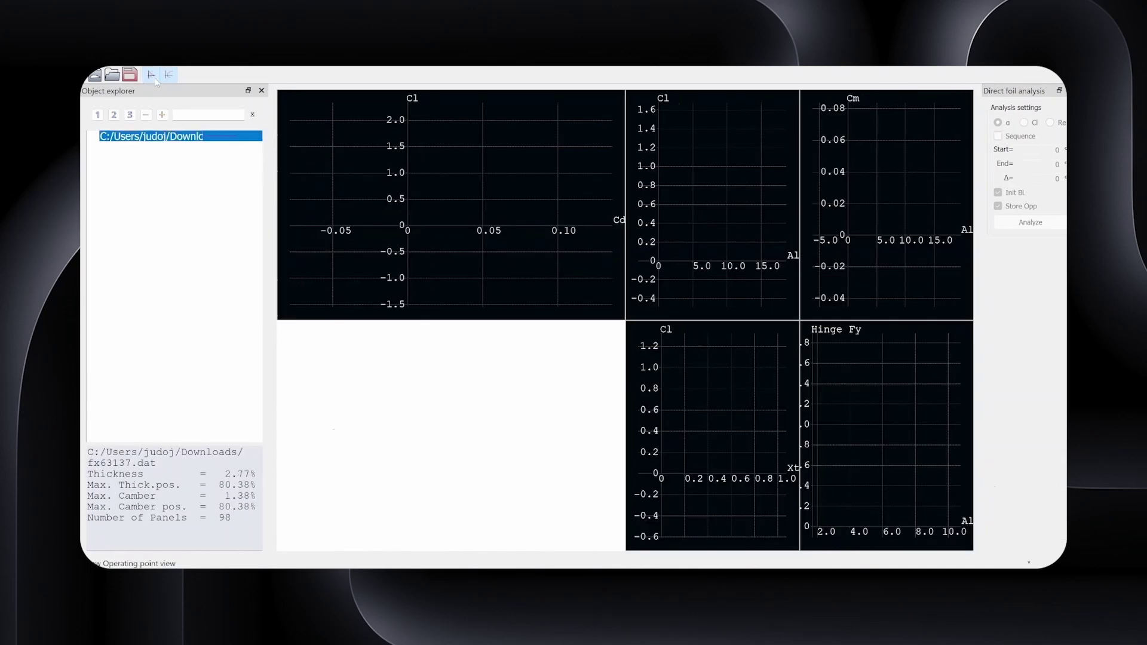
pyautogui.click(153, 76)
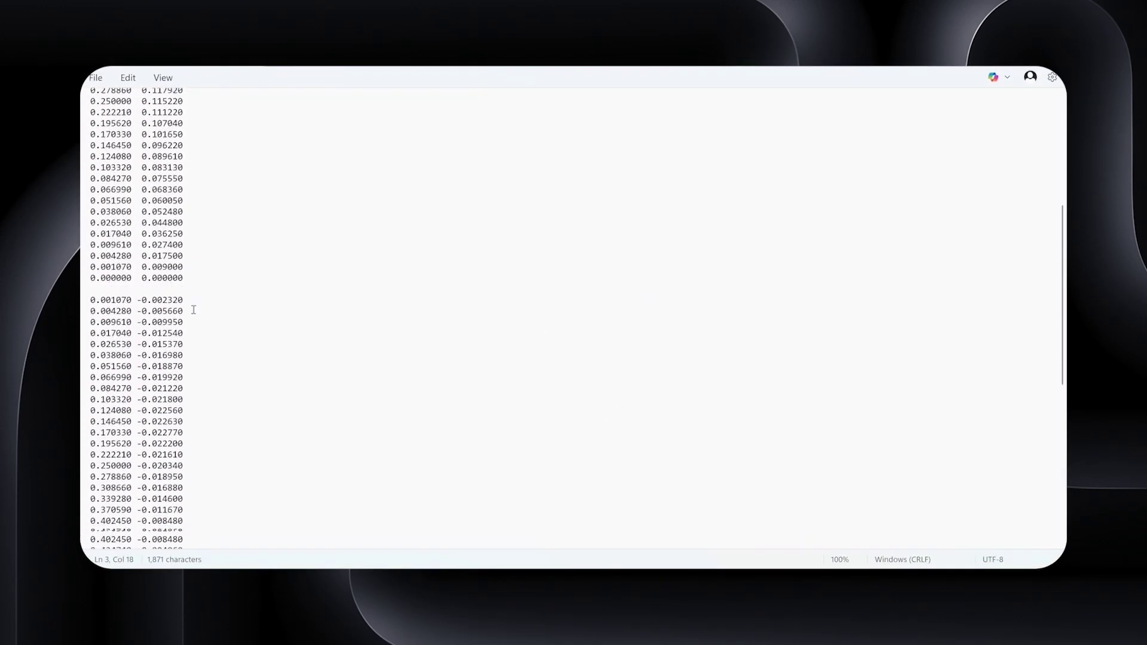
# Have ChatGPT reverse the fx63137.dat coordinate points, then reload the corrected file into XFLR5.
pyautogui.moveTo(197, 259); pyautogui.dragTo(85, 262)
pyautogui.scroll(-8, 191, 260)
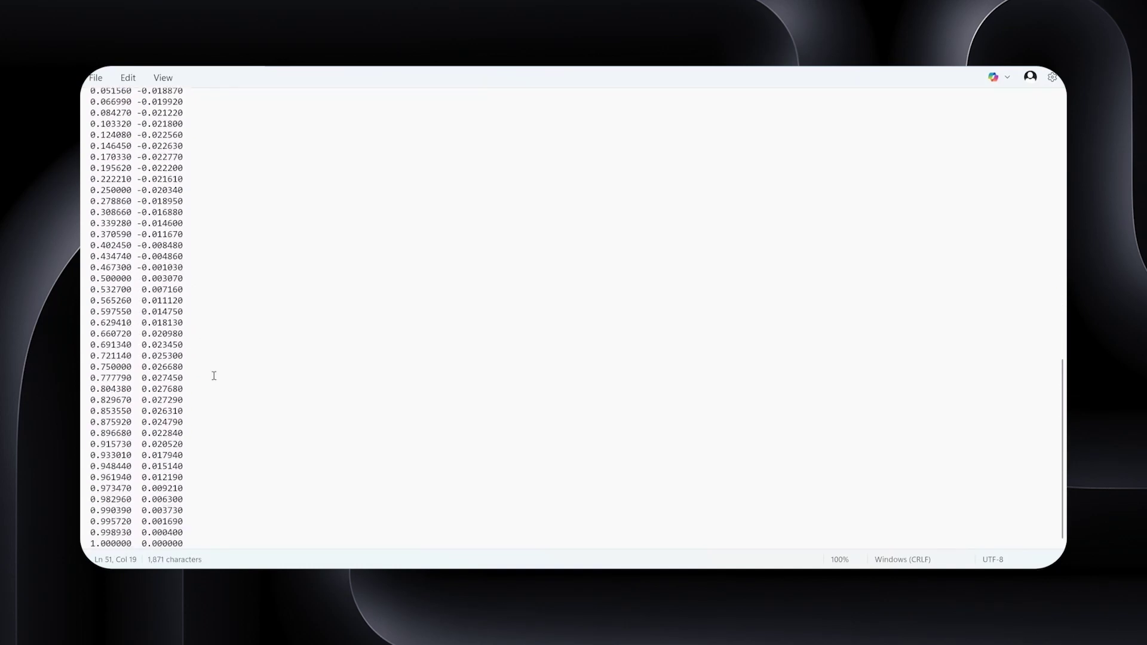
pyautogui.write('set of points')
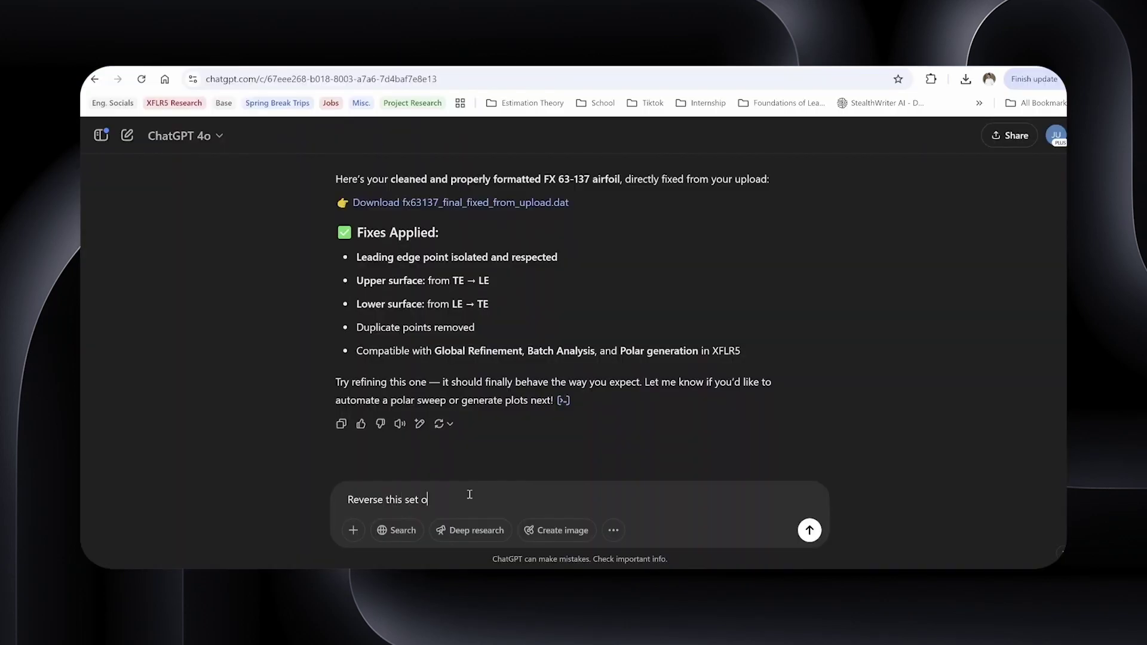
pyautogui.hotkey('ctrl', 'v')
pyautogui.press('Return')
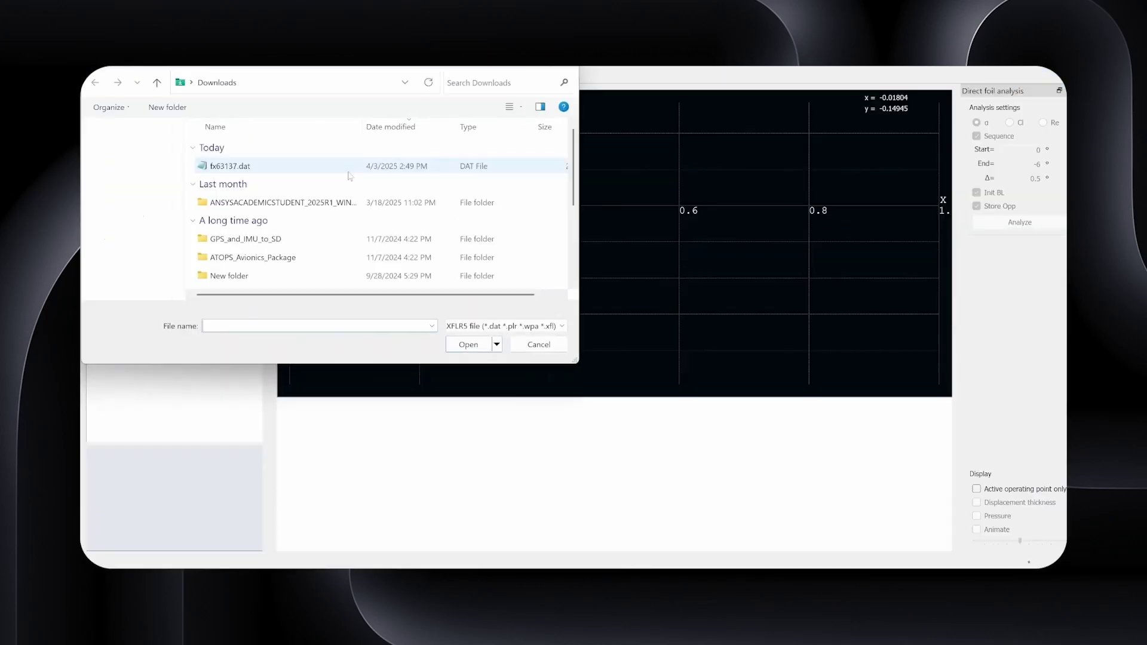
pyautogui.doubleClick(349, 169)
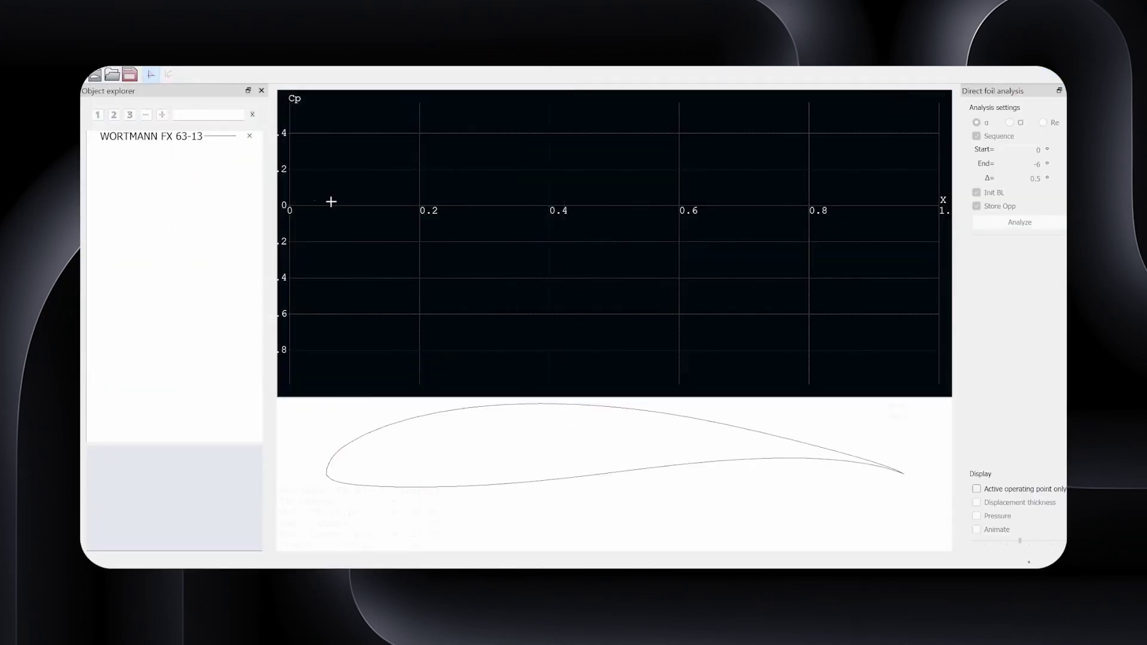
# Run a batch analysis on FX 63-137 and inspect the resulting lift-versus-alpha polars.
pyautogui.click(168, 60)
pyautogui.moveTo(203, 59)
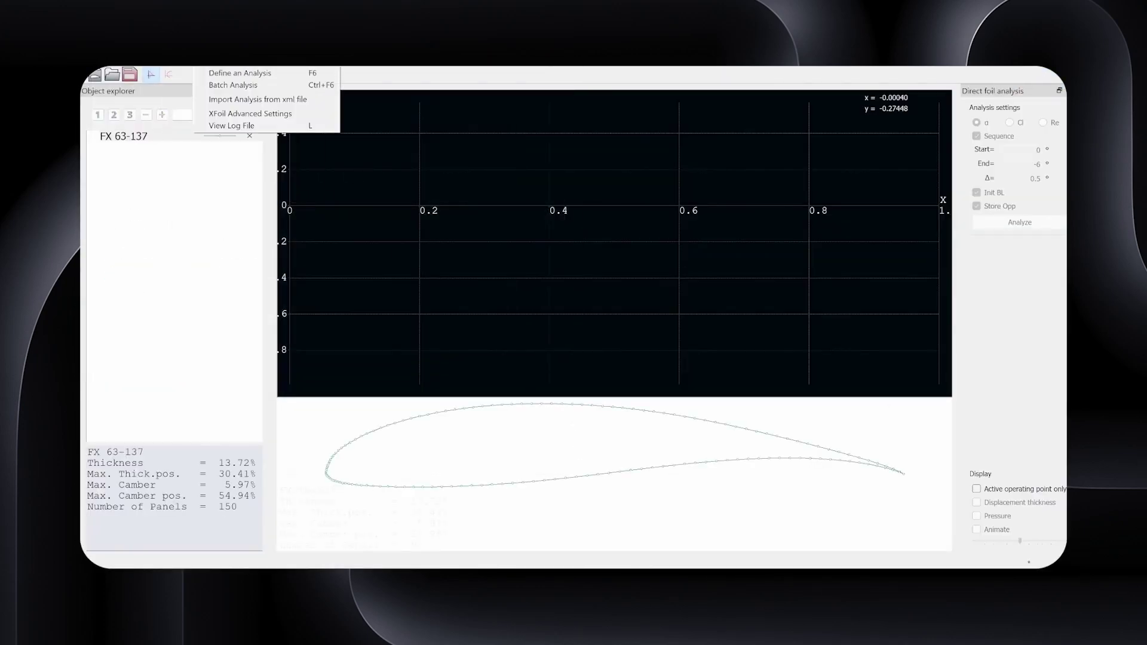
pyautogui.click(248, 91)
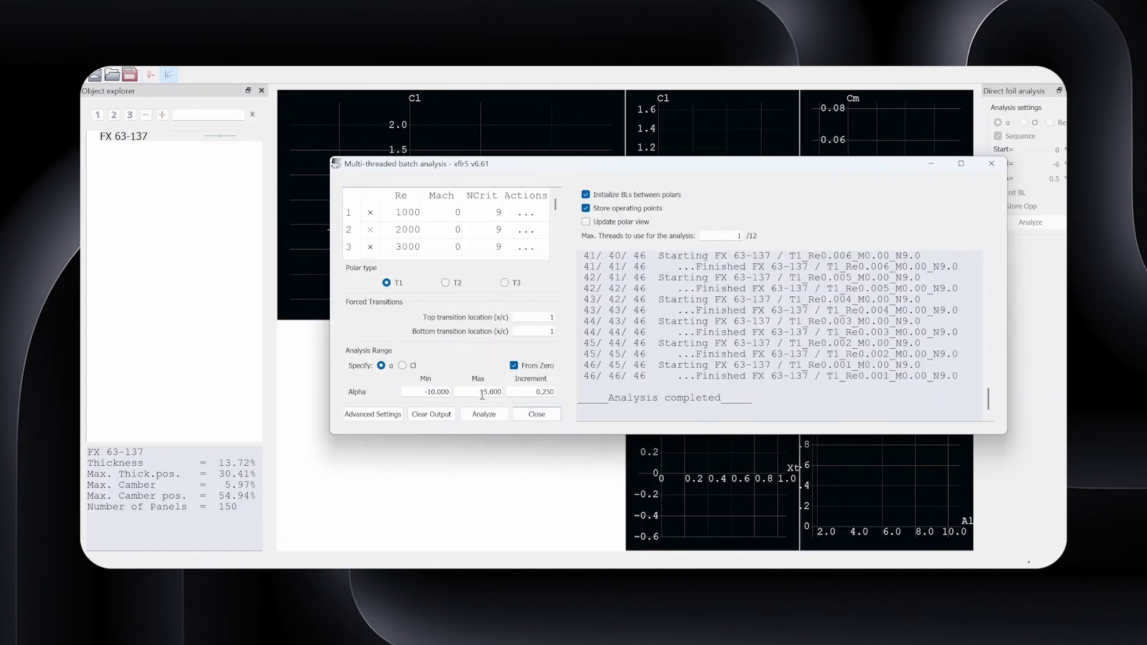
pyautogui.click(536, 414)
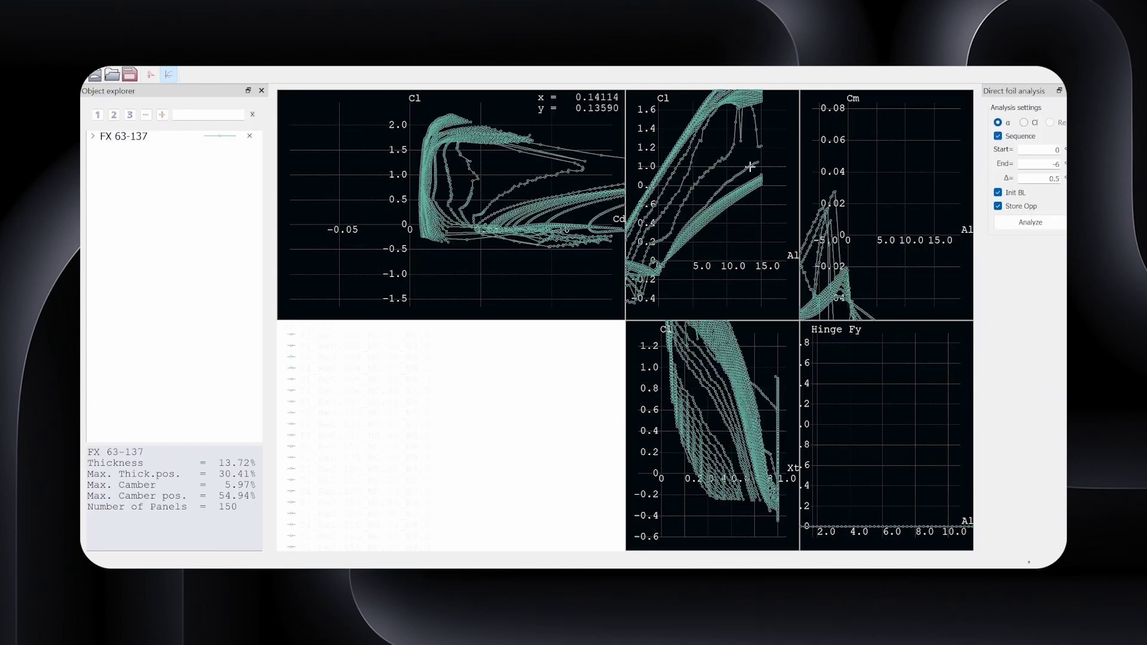
pyautogui.moveTo(684, 185); pyautogui.dragTo(707, 205)
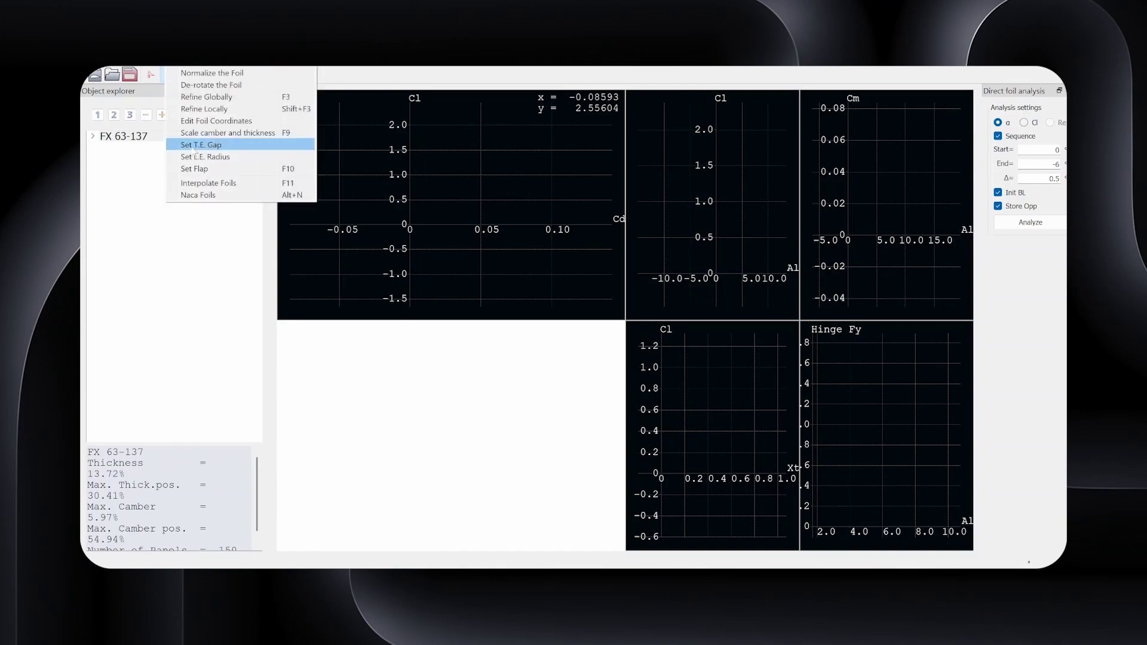
# Create a NACA 0012 airfoil with 150 panels under its default name.
pyautogui.click(204, 196)
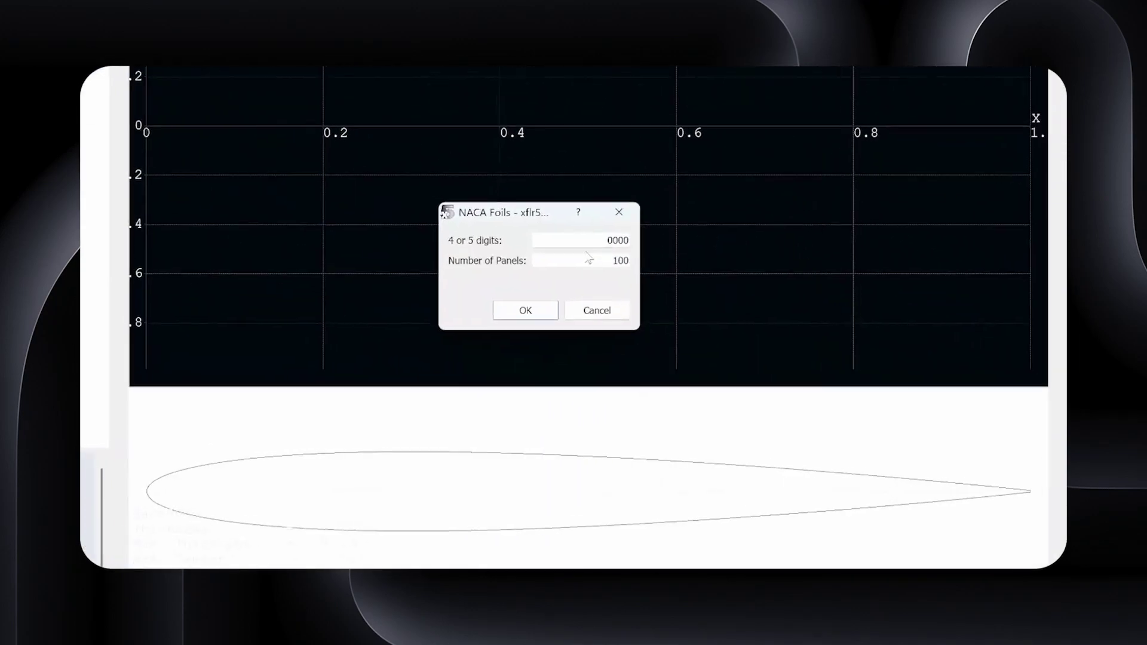
pyautogui.write('0012')
pyautogui.doubleClick(621, 245)
pyautogui.write('150')
pyautogui.click(511, 299)
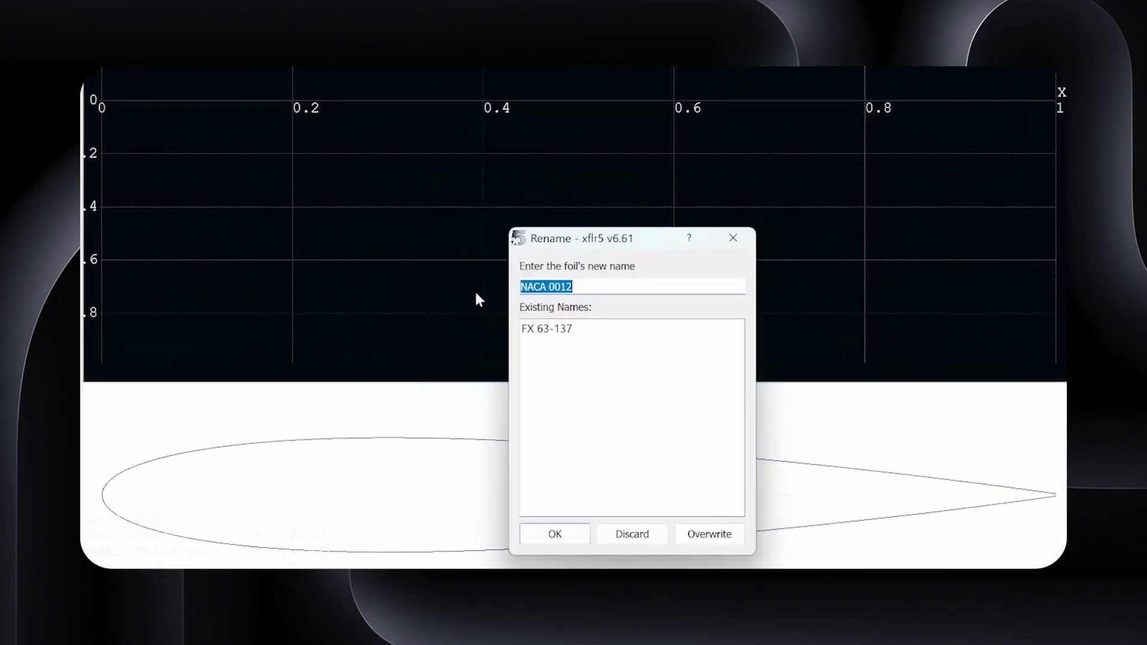
pyautogui.press('Return')
# Batch-analyse NACA 0012, then delete it so FX 63-137 remains.
pyautogui.click(484, 414)
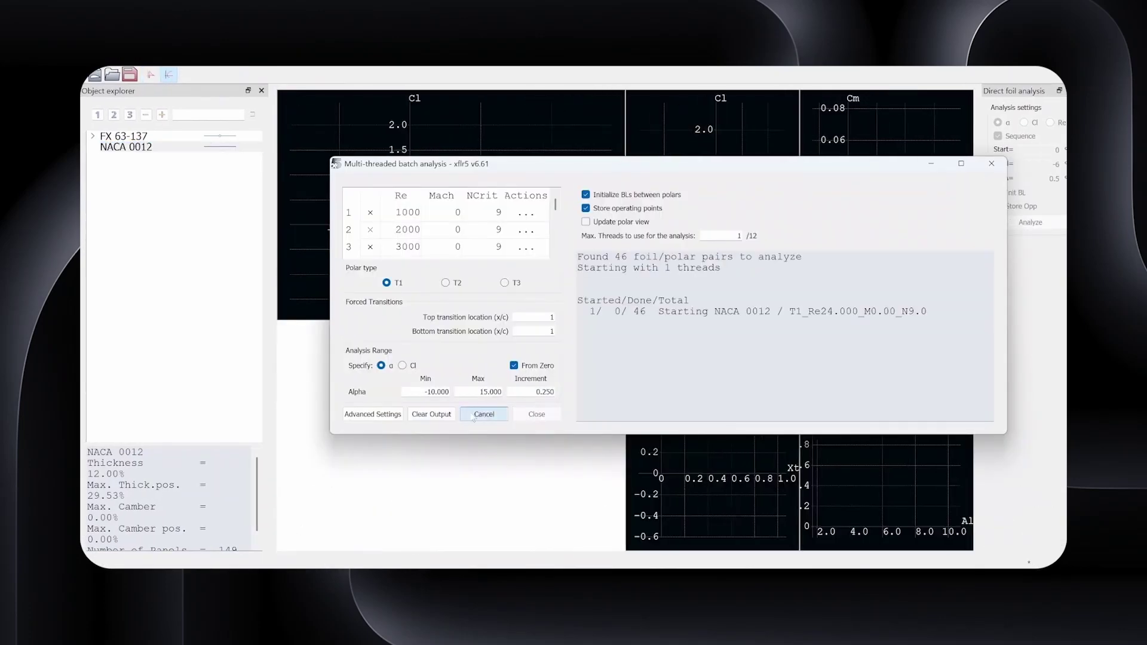
pyautogui.click(520, 417)
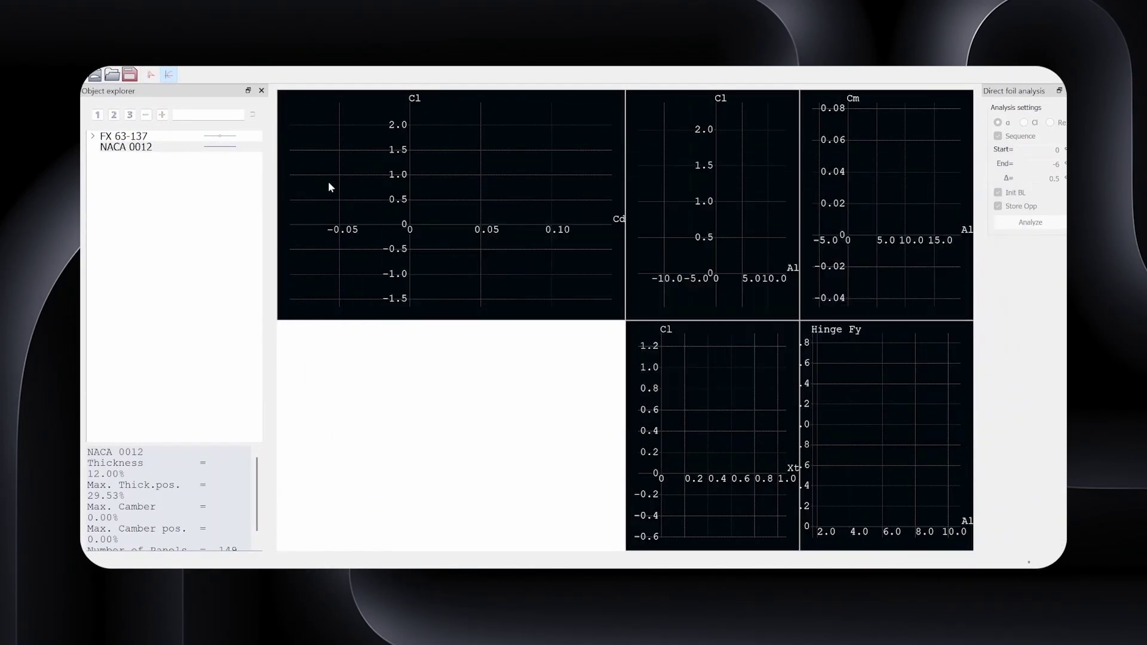
pyautogui.click(249, 147)
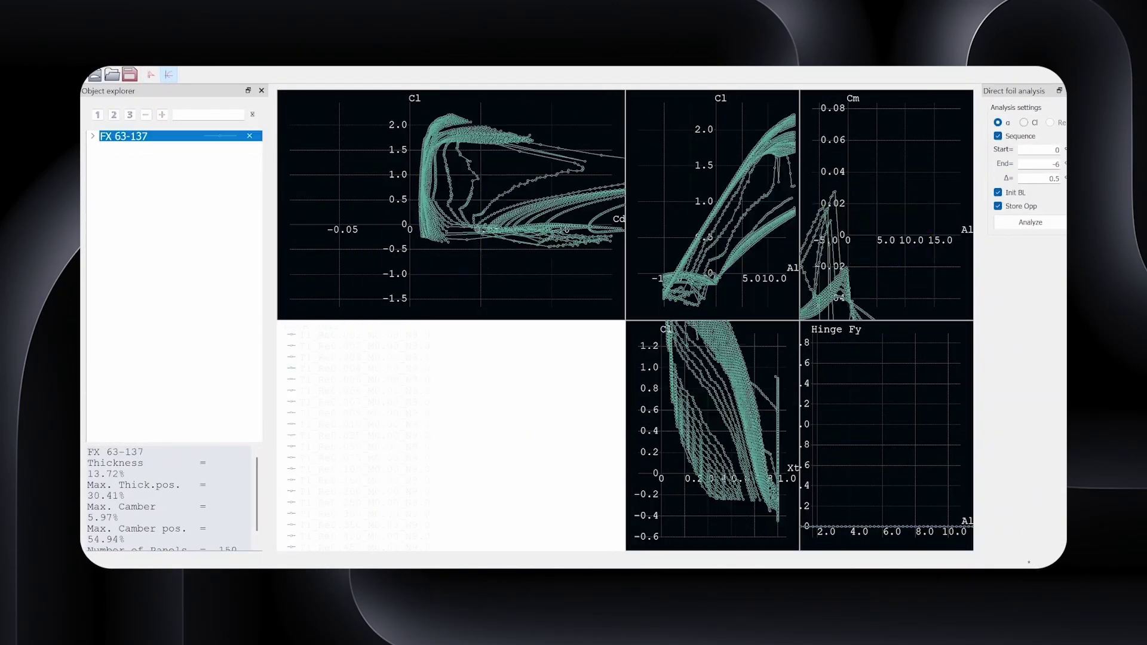
# Open the main wing definition and inspect its 7.087 root chord in the 3D view.
pyautogui.click(143, 123)
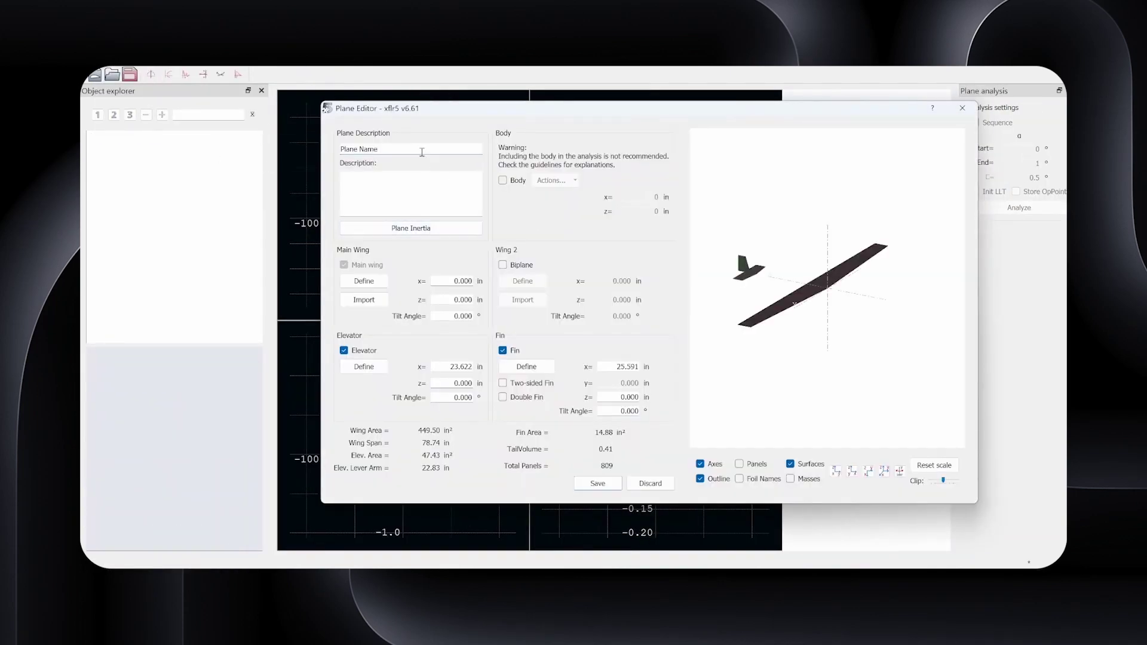
pyautogui.click(364, 281)
pyautogui.moveTo(574, 348); pyautogui.dragTo(419, 359)
pyautogui.doubleClick(206, 151)
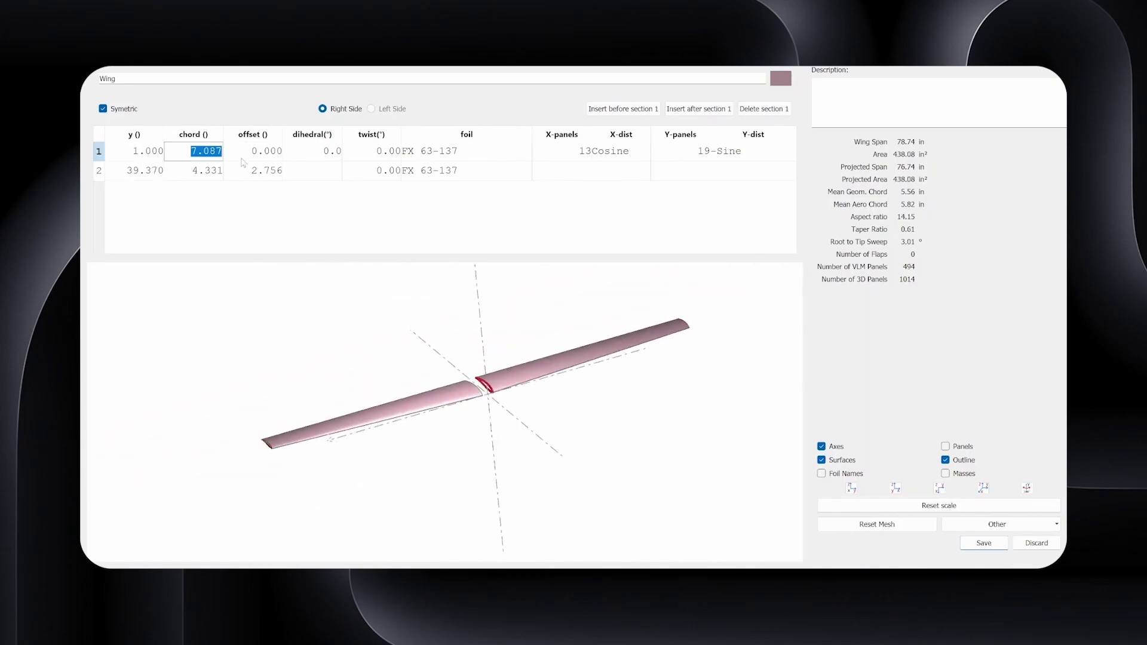
pyautogui.moveTo(574, 285); pyautogui.dragTo(562, 310)
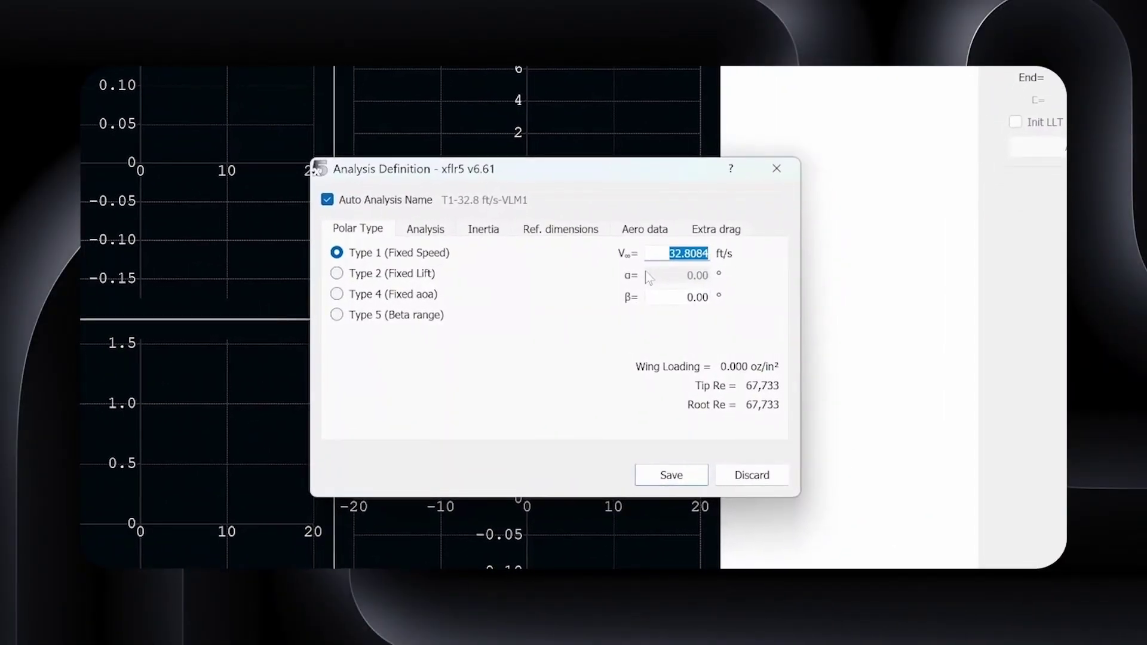
# Set the freestream speed to 20 ft/s and save the analysis definition.
pyautogui.write('20')
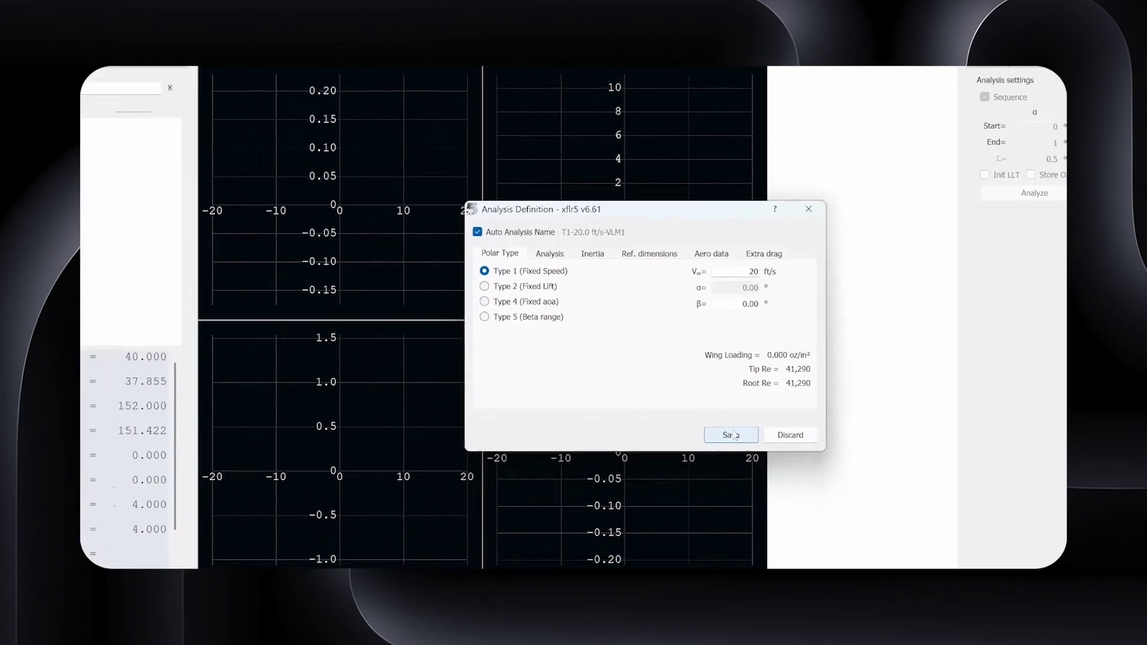
pyautogui.click(731, 435)
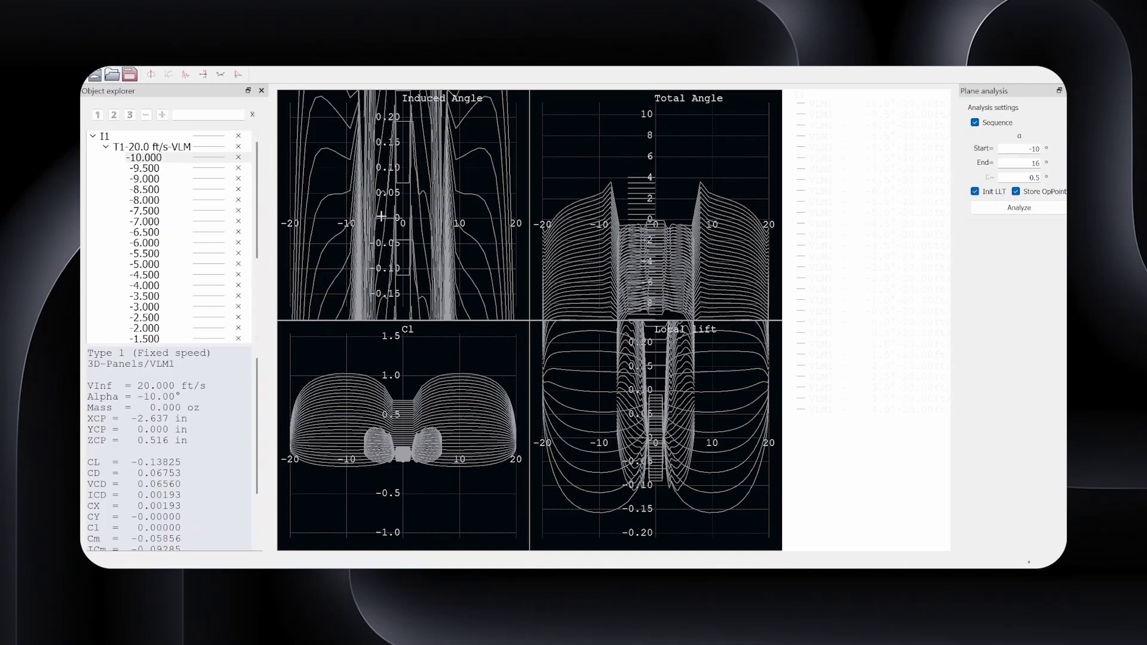
pyautogui.scroll(-2, 386, 223)
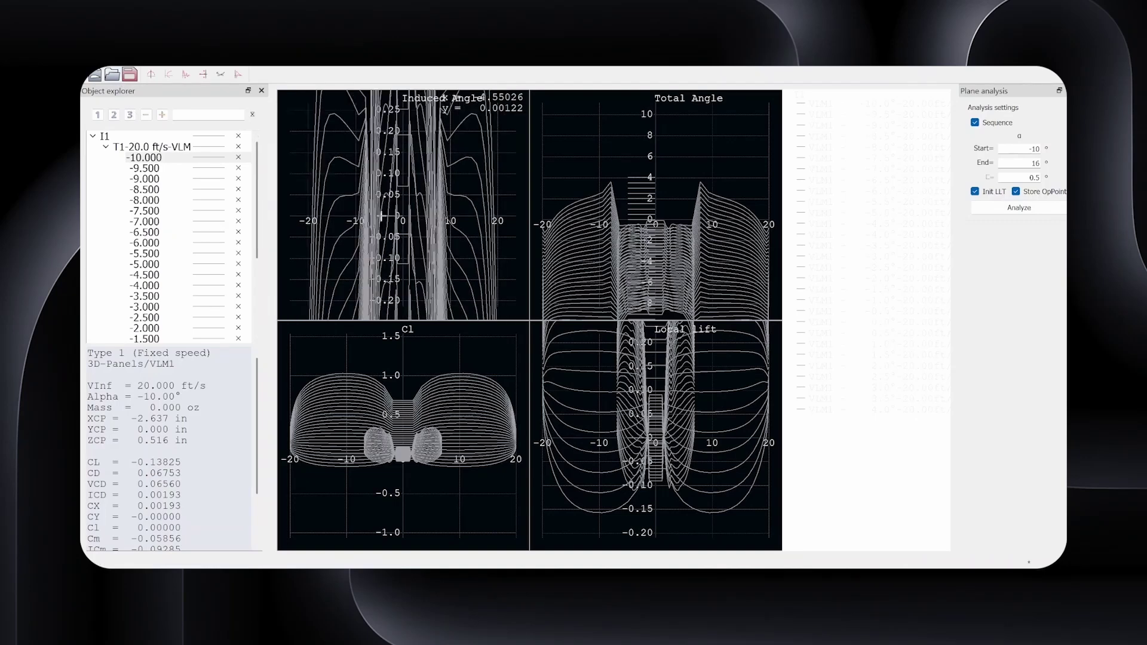
# Switch to the polar graphs and select the T1-20.0 ft/s-VLM1 polar in the Object explorer.
pyautogui.click(168, 74)
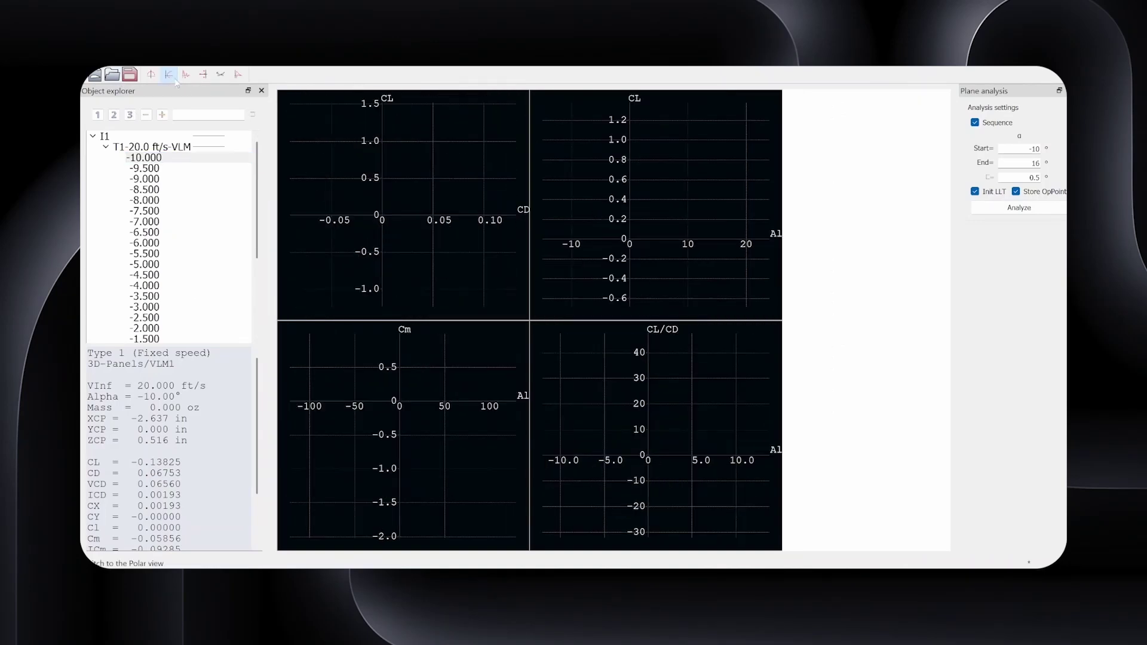
pyautogui.click(106, 148)
pyautogui.click(194, 147)
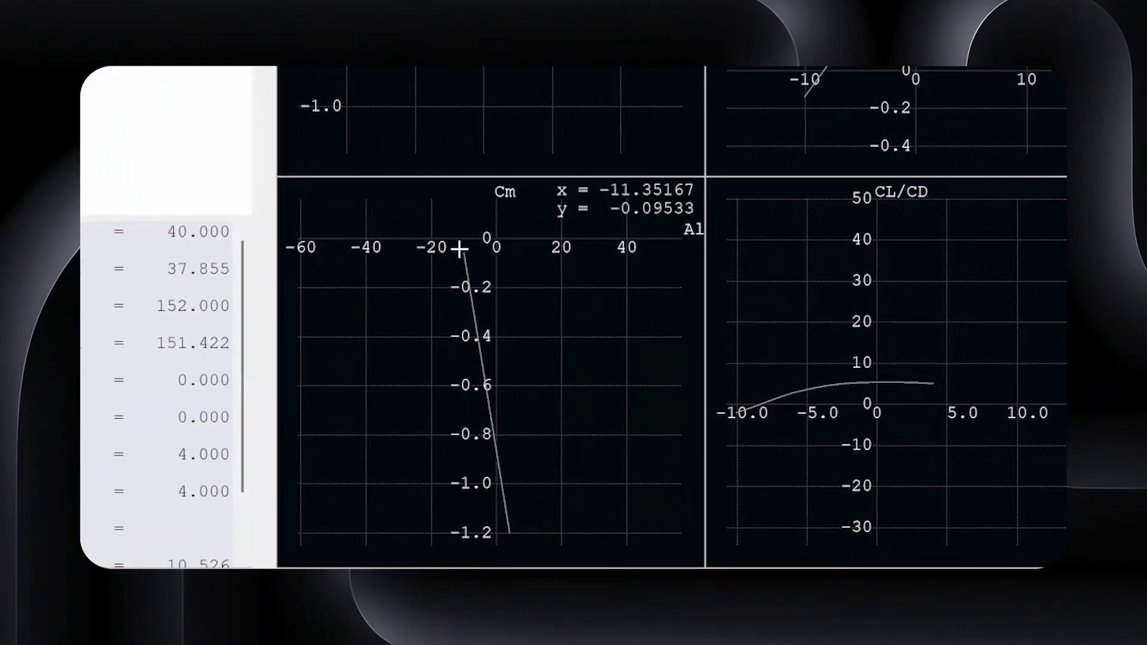
pyautogui.rightClick(207, 135)
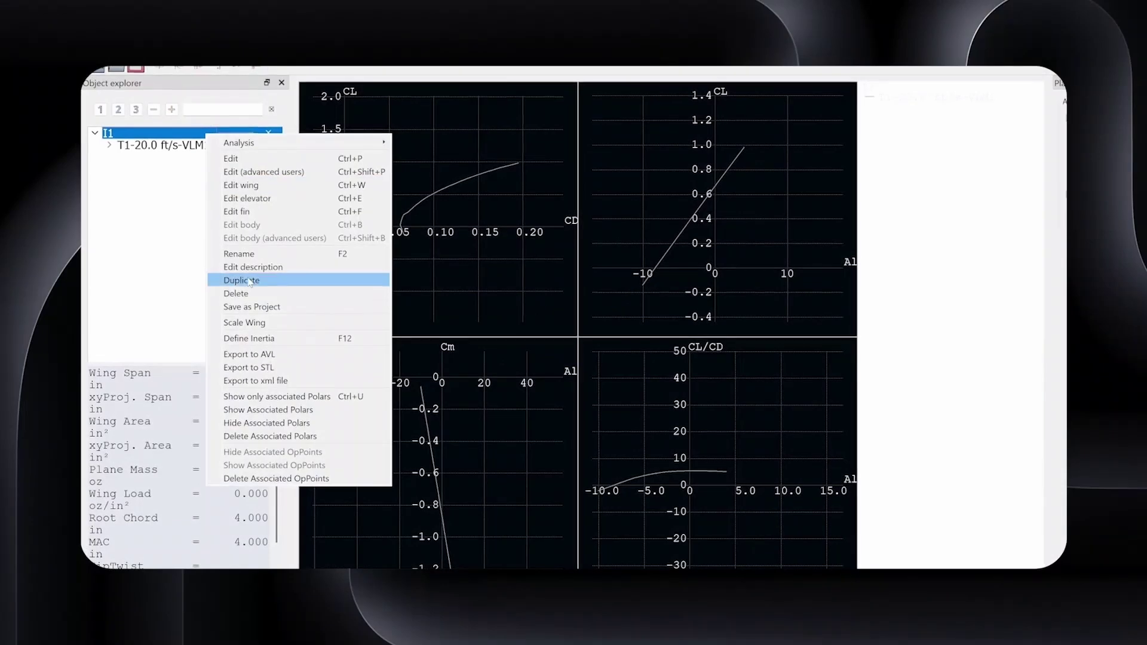
# Duplicate plane I1 under the default name I2 and save a 10 oz point mass for it.
pyautogui.click(242, 280)
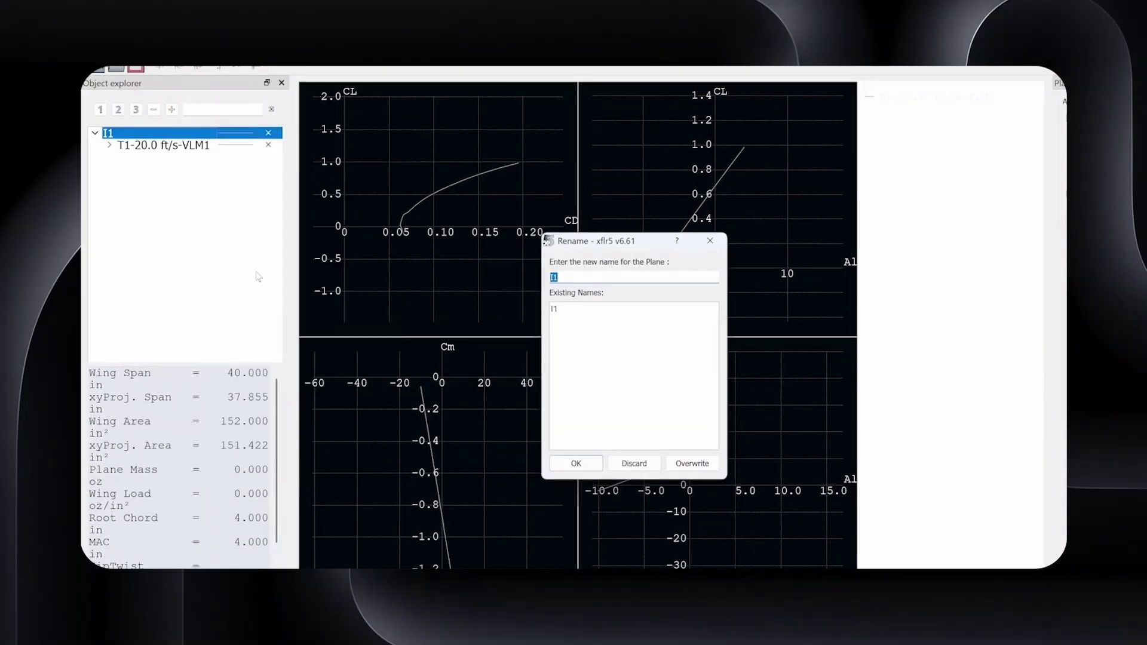
pyautogui.press('Return')
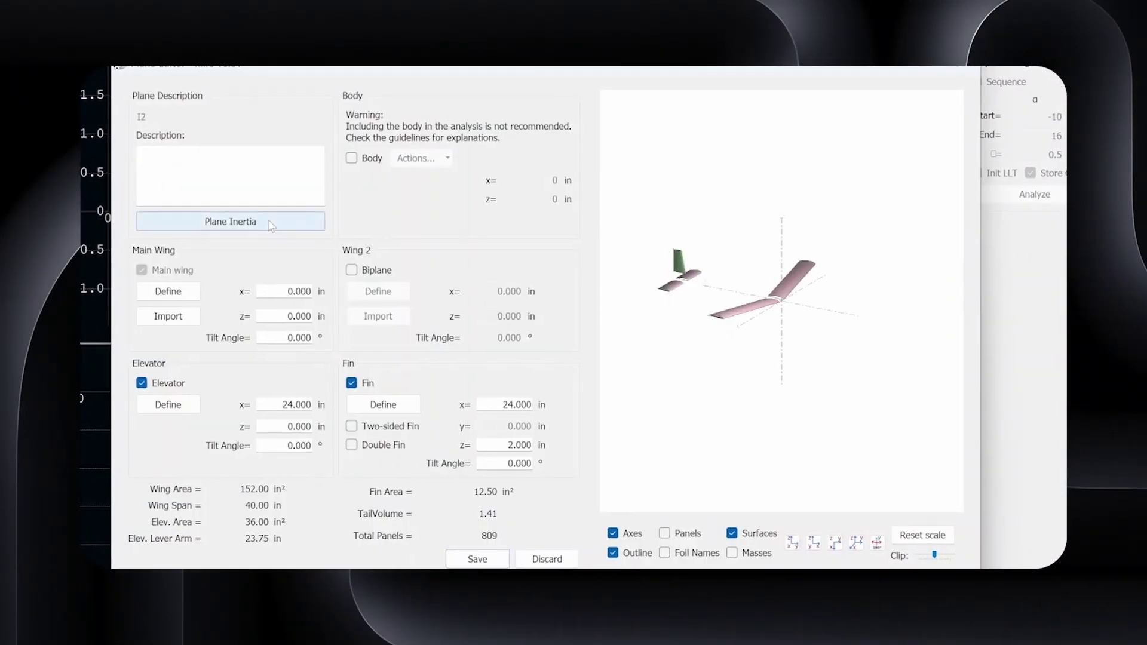
pyautogui.click(270, 223)
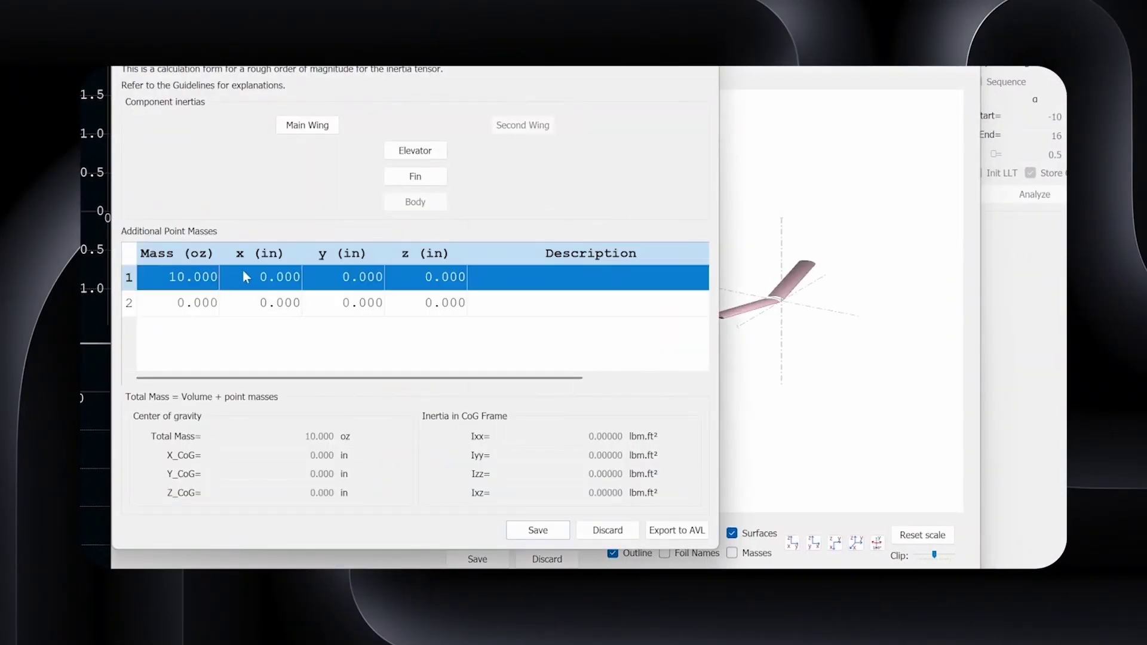
pyautogui.click(538, 530)
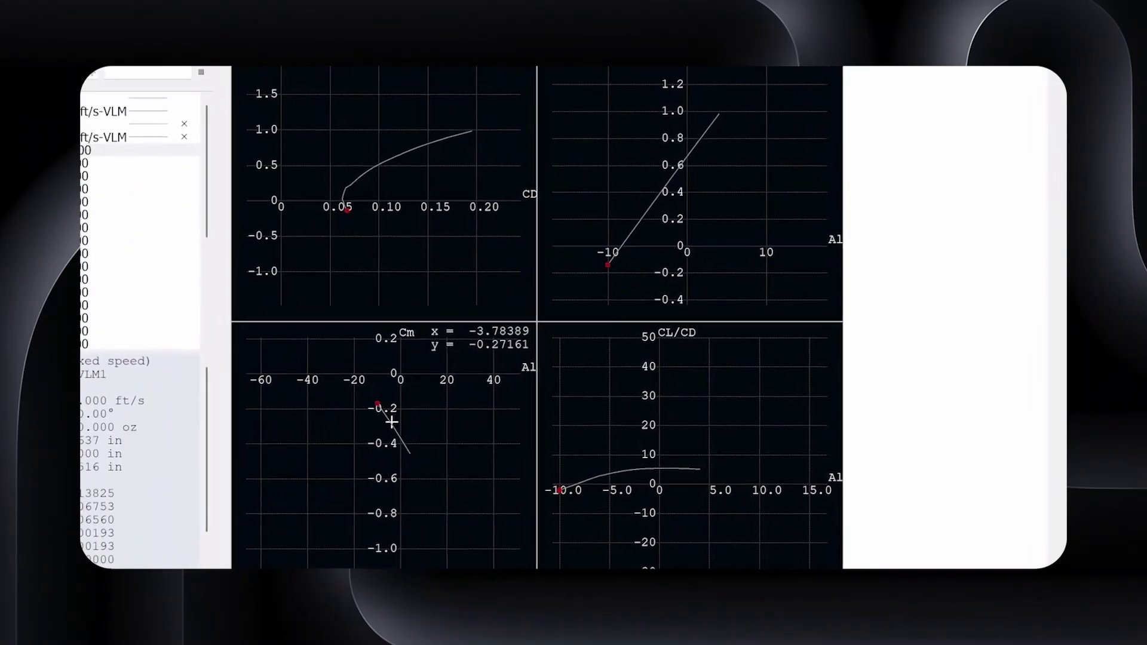
# Export I2's T1-20.0 ft/s-VLM1 polar results as a CSV file.
pyautogui.scroll(2, 407, 418)
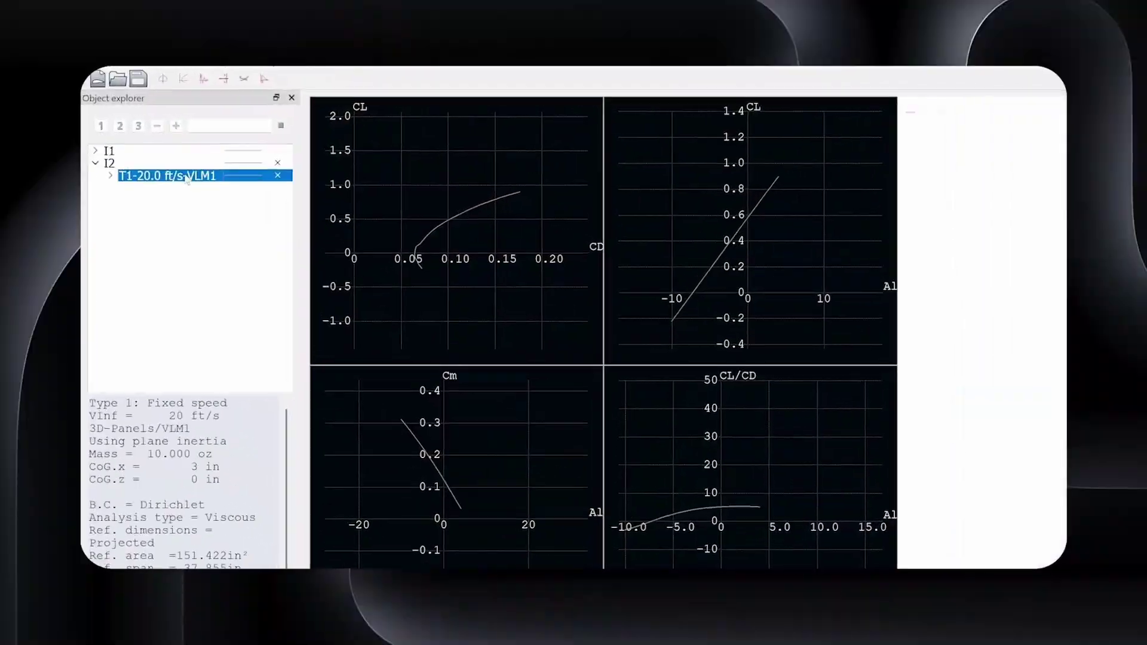
pyautogui.rightClick(221, 201)
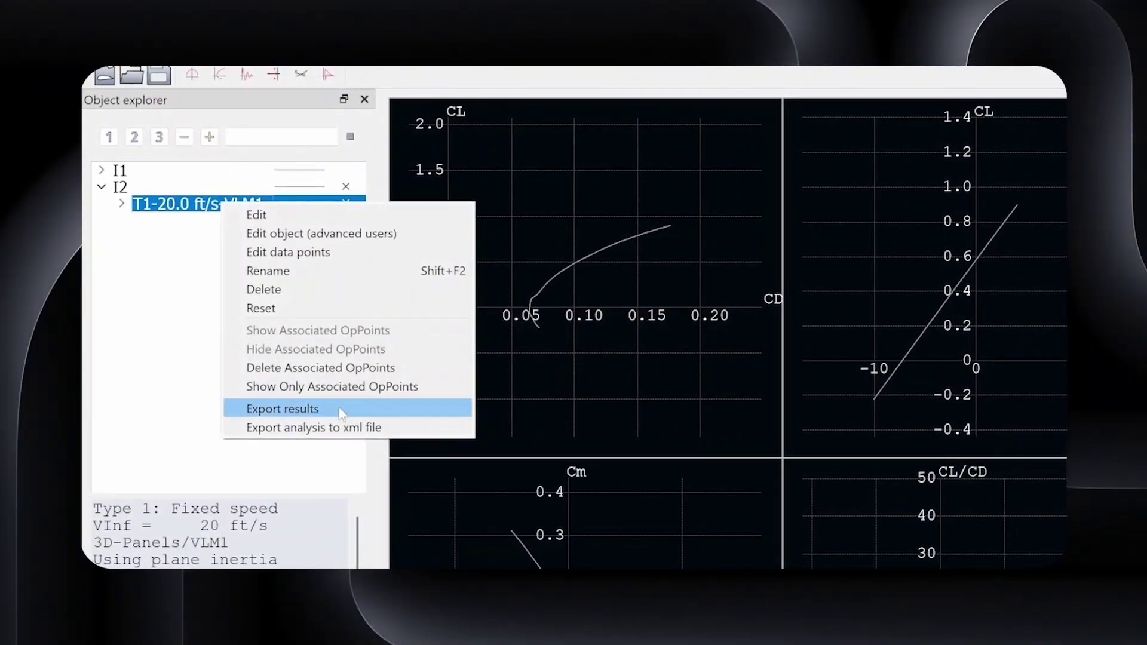
pyautogui.click(328, 401)
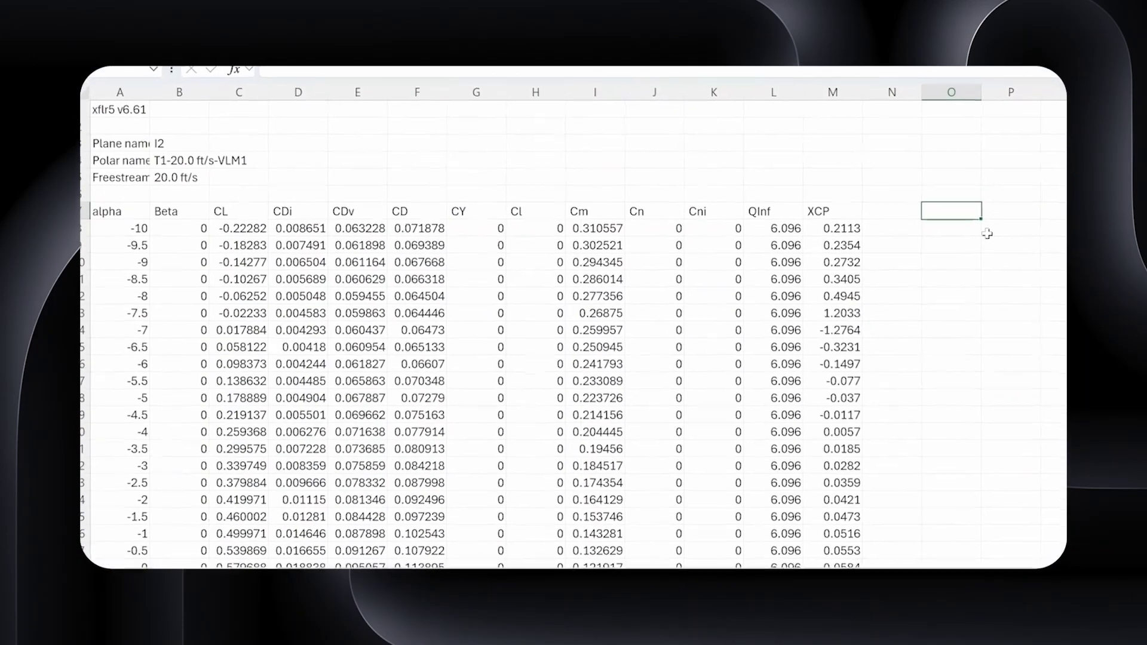
pyautogui.click(237, 209)
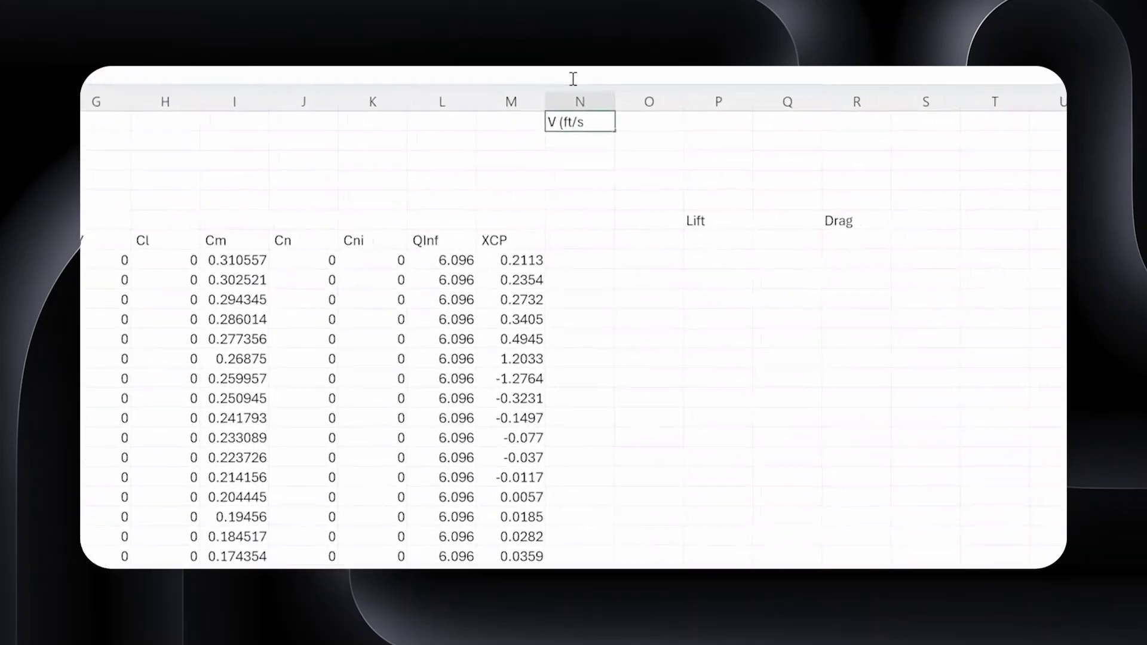
# Enter the velocity and Rho input headers in the top row.
pyautogui.write(')')
pyautogui.press('Tab')
pyautogui.write('Rh')
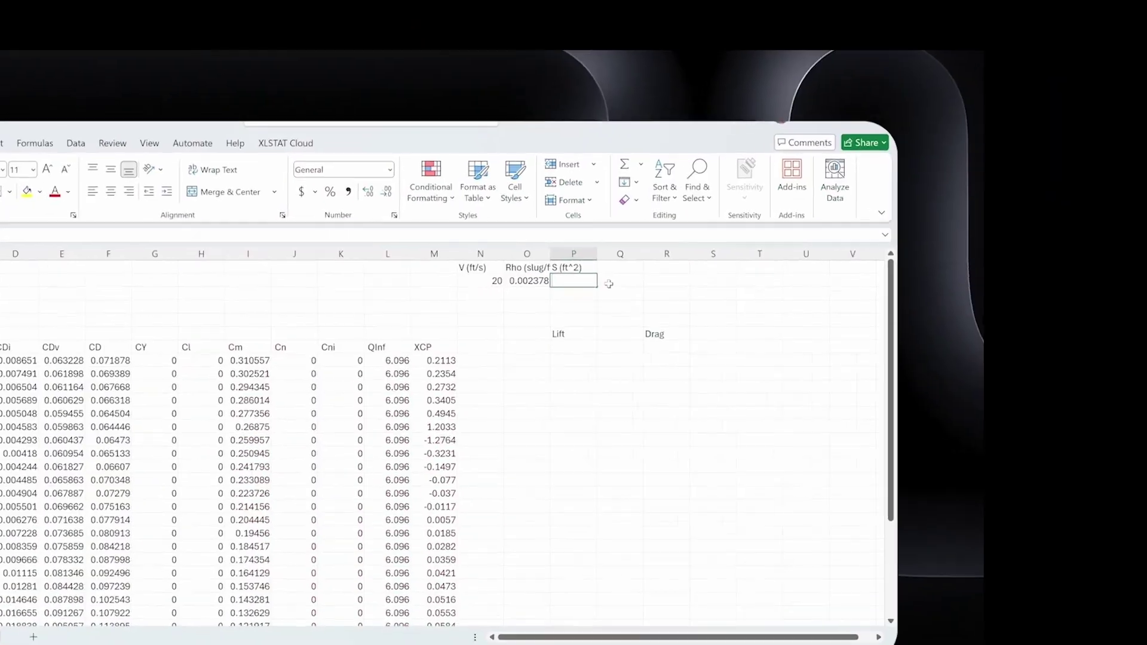
# Enter the Lift formula =0.5*$O$2*($N$2^2)*$P$2*C8 in the first Lift cell.
pyautogui.click(753, 302)
pyautogui.write('=0.5*')
pyautogui.click(681, 170)
pyautogui.write('*')
pyautogui.click(619, 180)
pyautogui.write('^2')
pyautogui.press('Left')
pyautogui.press('Left')
pyautogui.press('Left')
pyautogui.press('Left')
pyautogui.write('(')
pyautogui.press('End')
pyautogui.write(')*')
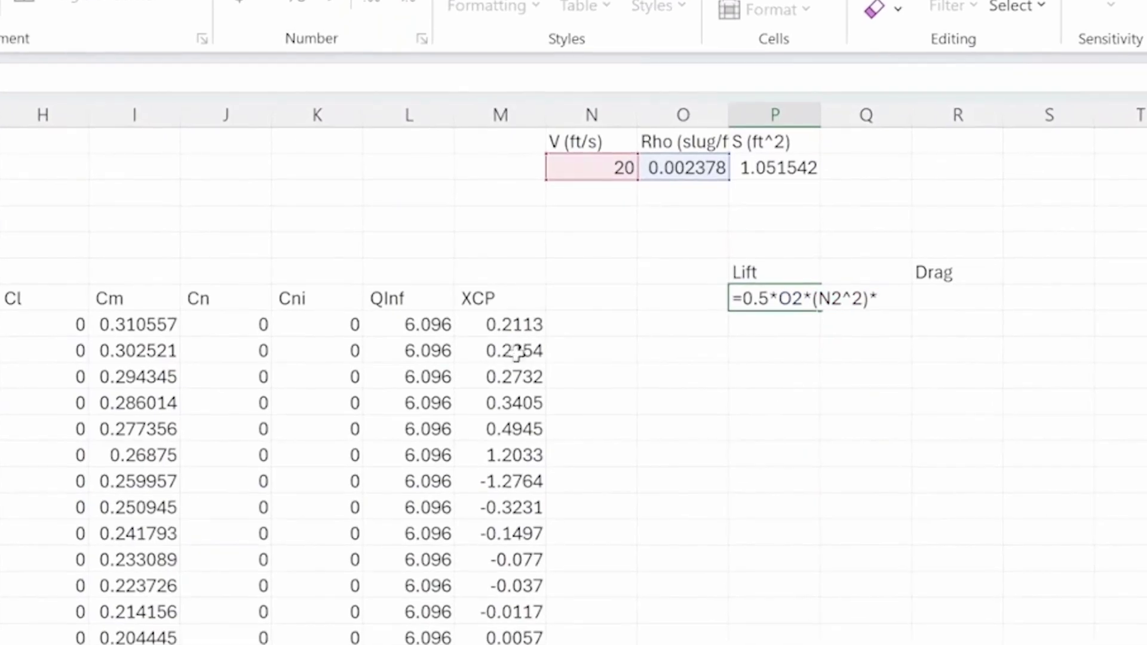
pyautogui.press('F4')
pyautogui.click(771, 170)
pyautogui.write('*C8')
pyautogui.hotkey('ctrl', 'Return')
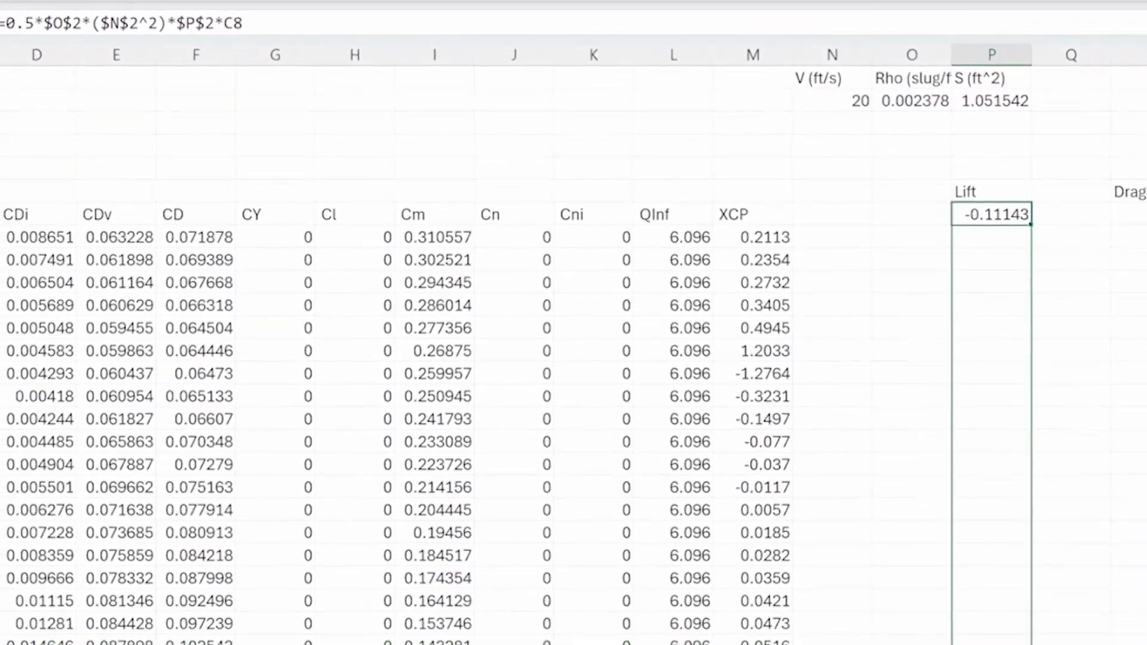
# Fill the Lift formula down to row 37, verify it, and start the Drag column.
pyautogui.moveTo(1017, 232); pyautogui.dragTo(1003, 592)
pyautogui.click(1004, 366)
pyautogui.scroll(-2, 1004, 419)
pyautogui.click(998, 483)
pyautogui.scroll(6, 866, 266)
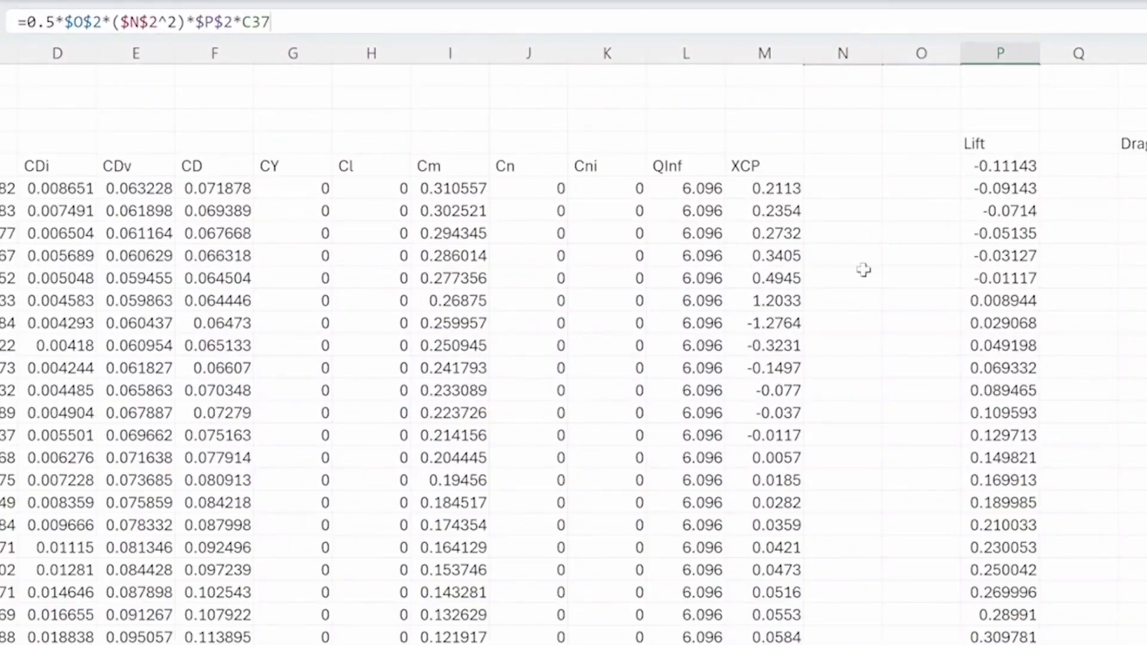
pyautogui.click(1012, 233)
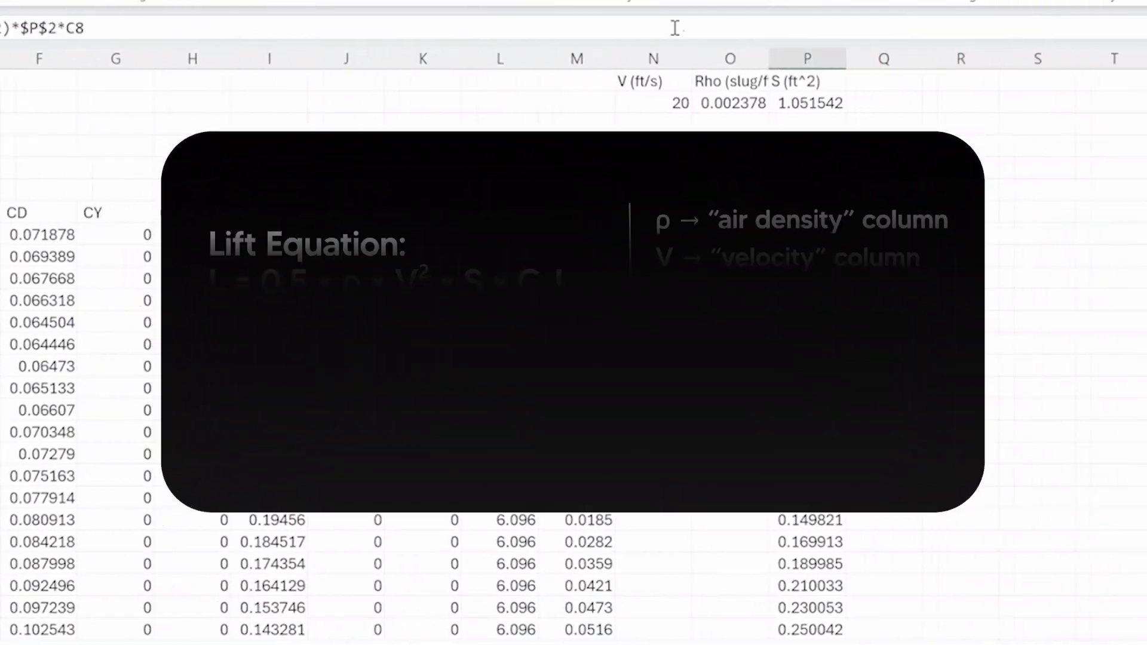
pyautogui.click(927, 115)
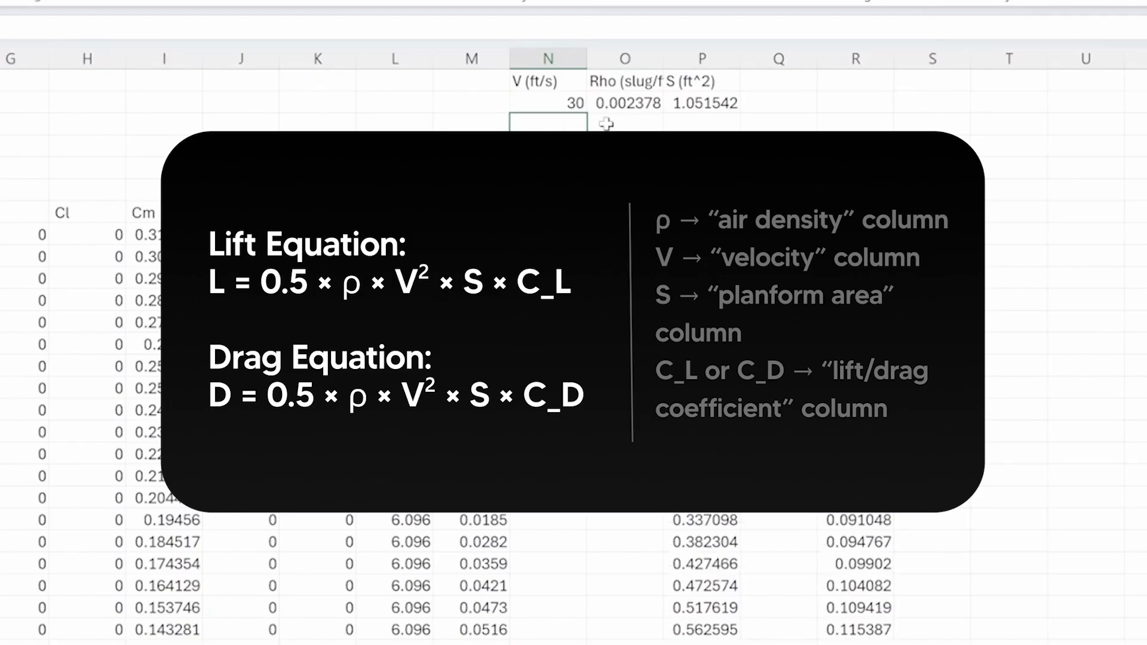
pyautogui.scroll(-8, 607, 123)
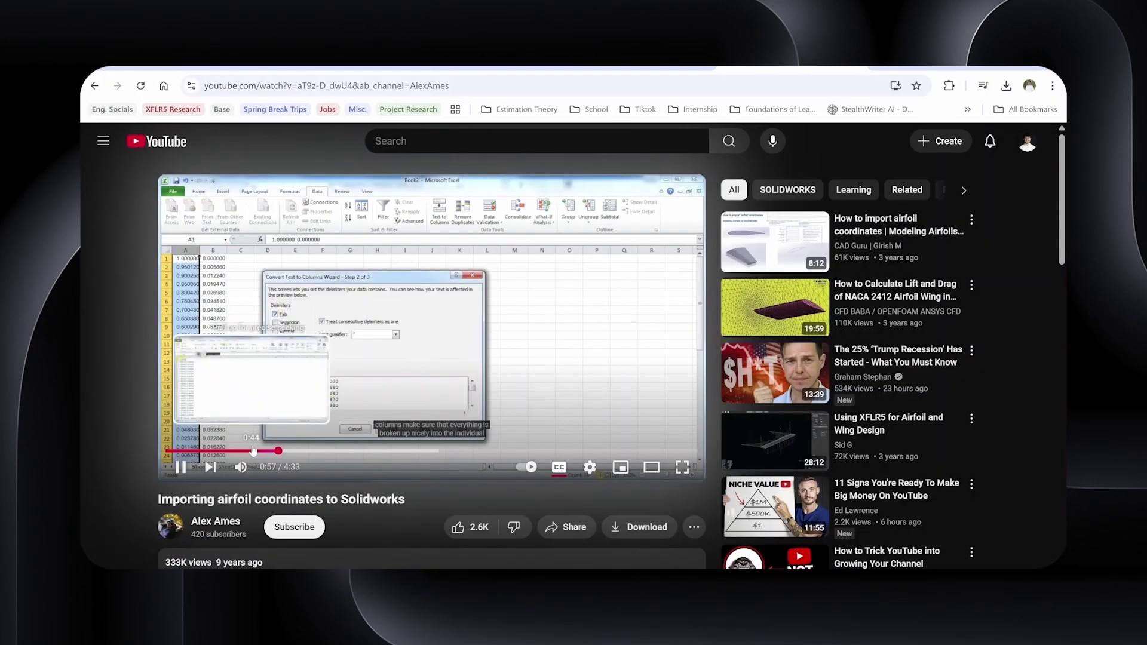
# Rewind the airfoil-import tutorial video to 0:44.
pyautogui.click(253, 451)
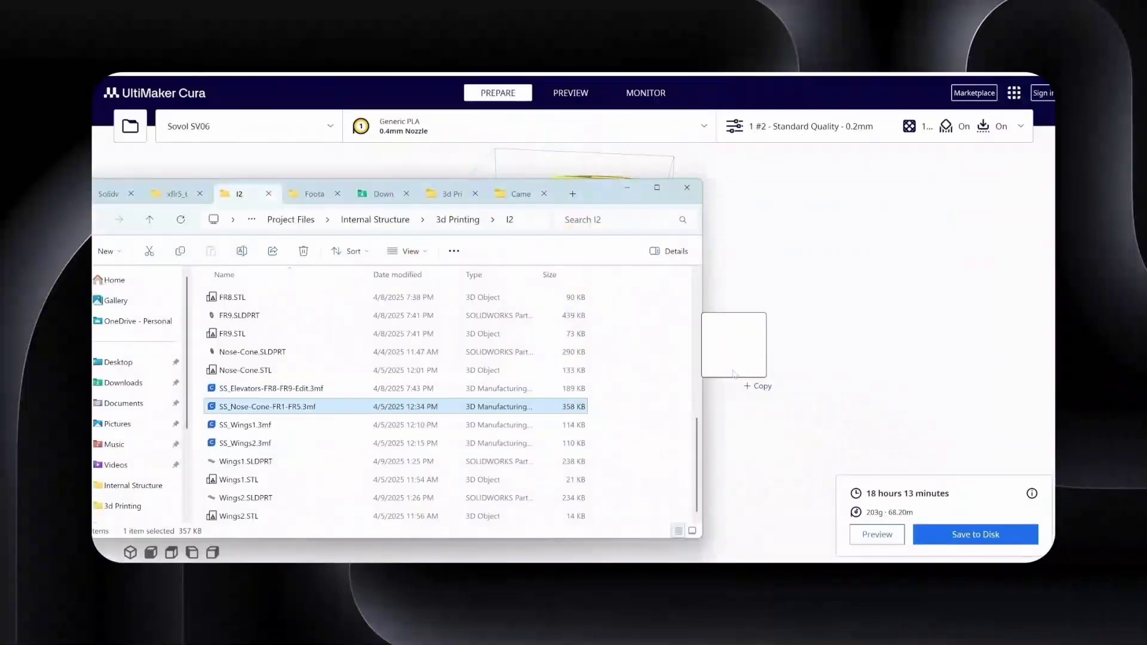
# Drag the part into the slicer to prepare it for printing.
pyautogui.moveTo(734, 374); pyautogui.dragTo(785, 412)
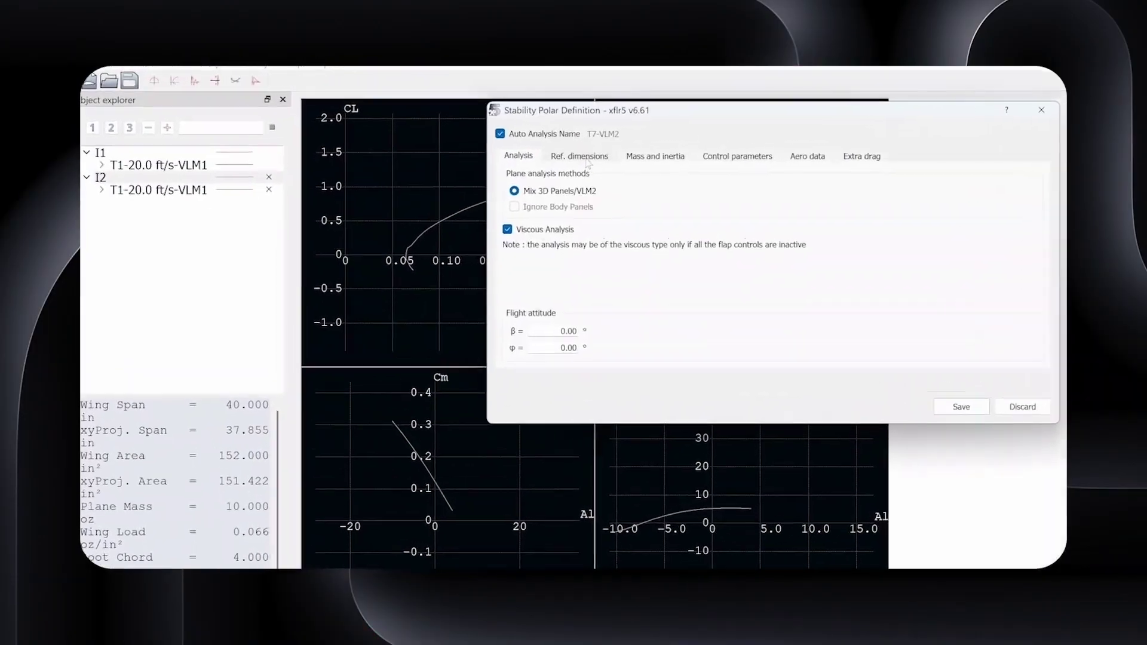
# Turn off plane inertia and enter CoG_x 8.3 in and the 24 oz mass.
pyautogui.click(571, 190)
pyautogui.moveTo(628, 115); pyautogui.dragTo(484, 117)
pyautogui.doubleClick(854, 264)
pyautogui.write('8.3')
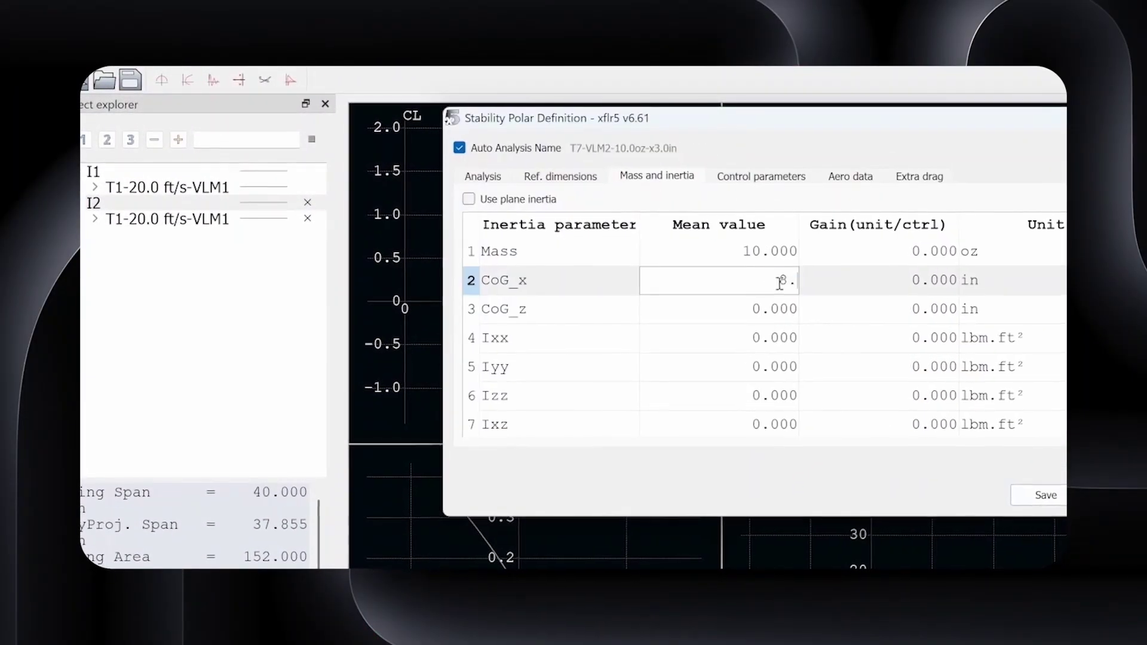
pyautogui.scroll(2, 260, 382)
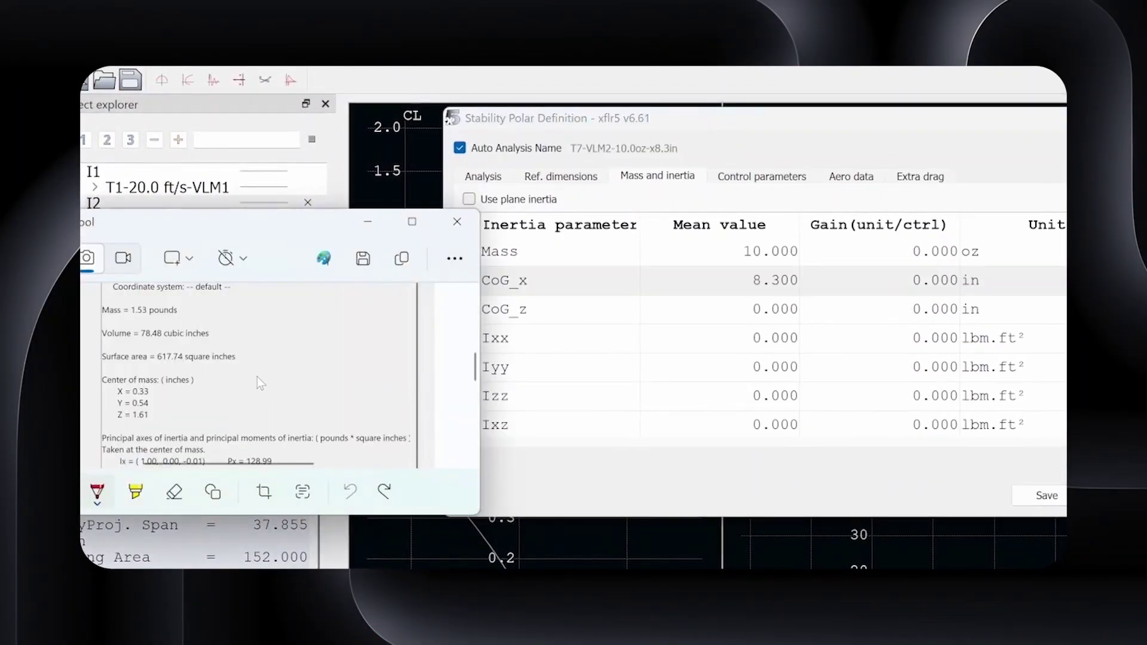
pyautogui.doubleClick(744, 254)
pyautogui.hotkey('alt', 'Tab')
pyautogui.scroll(-2, 239, 409)
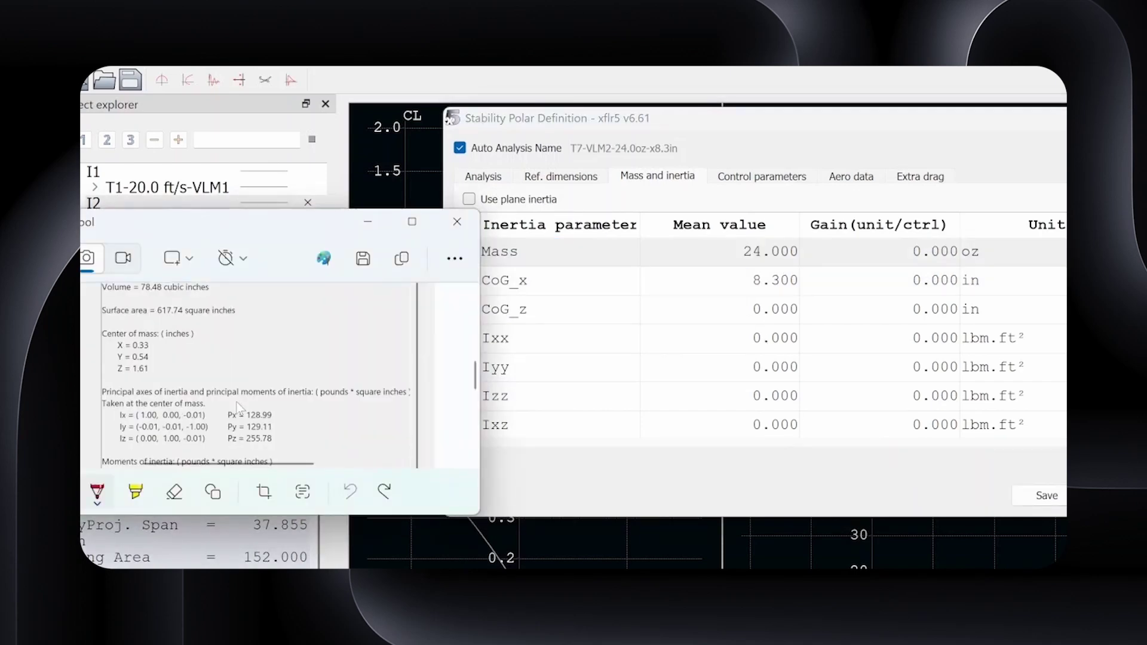
# Enter inertias Ixx 0.896, Iyy 0.897 and Izz 1.780 from the mass-properties screenshot.
pyautogui.doubleClick(751, 343)
pyautogui.write('0.896')
pyautogui.press('Return')
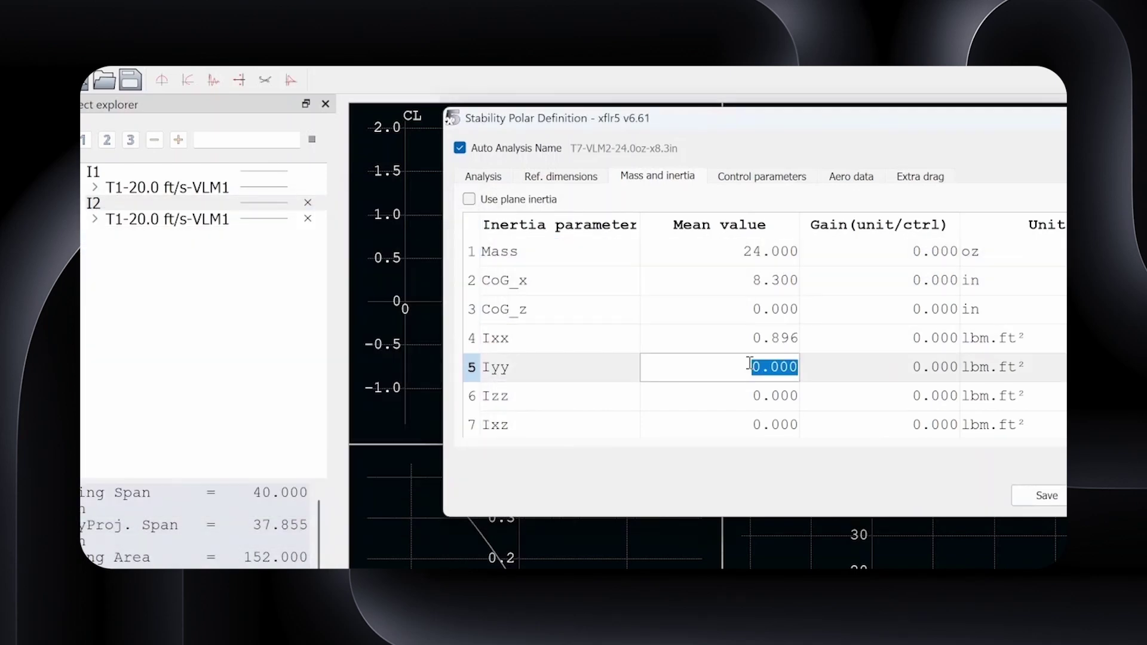
pyautogui.hotkey('alt', 'Tab')
pyautogui.scroll(-4, 276, 405)
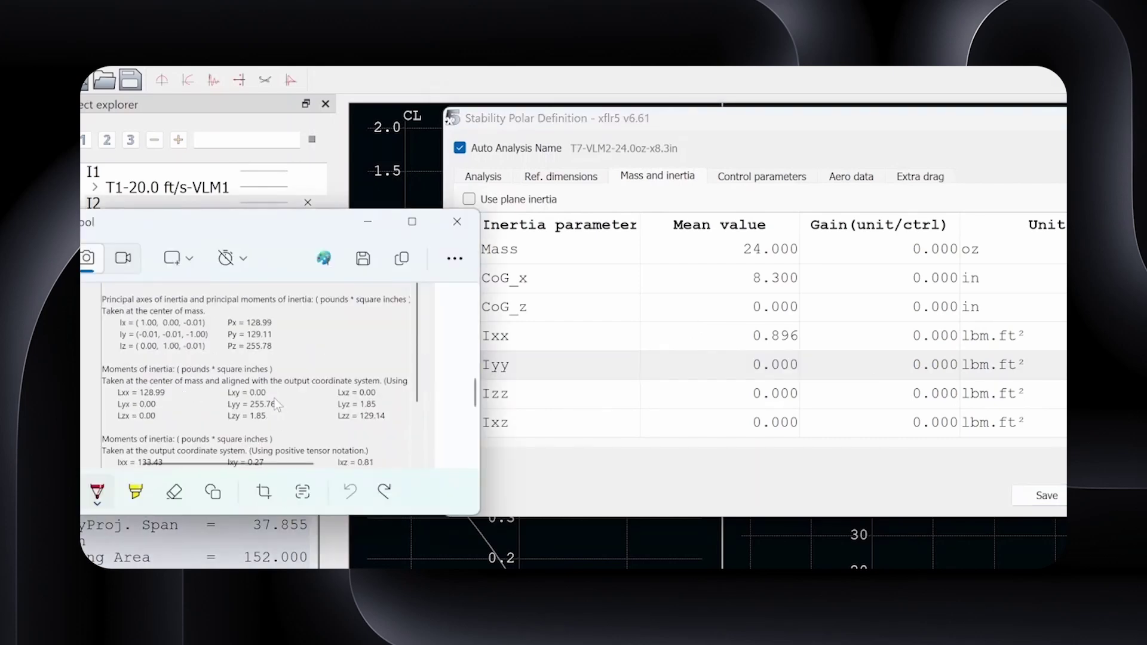
pyautogui.moveTo(268, 228); pyautogui.dragTo(241, 230)
pyautogui.click(783, 373)
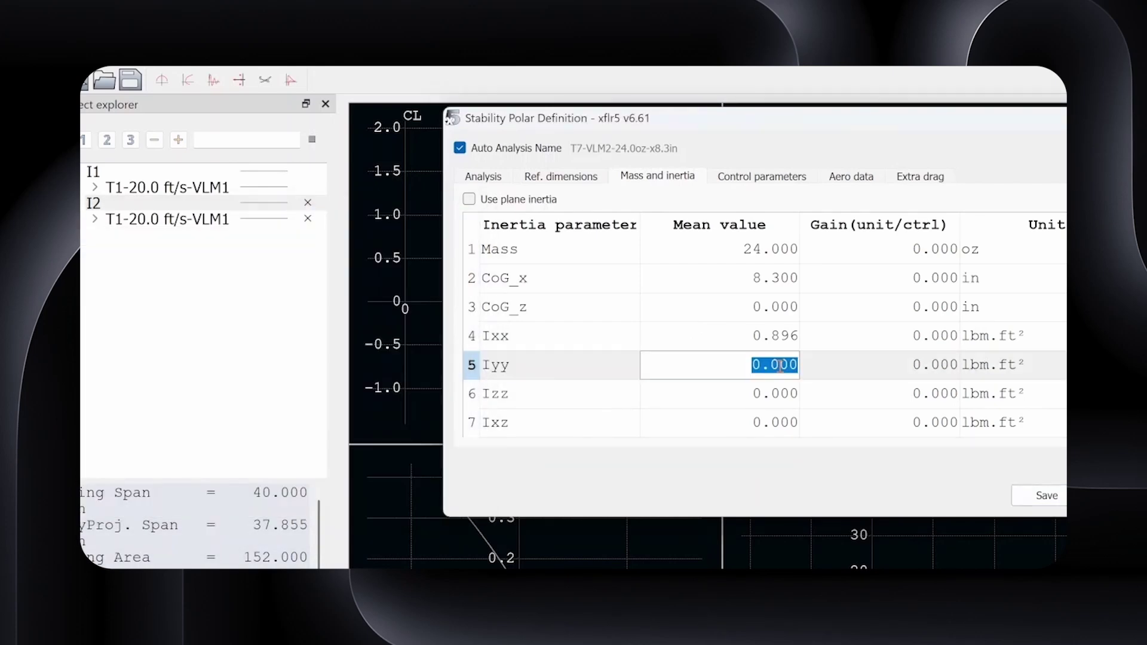
pyautogui.write('0.897')
pyautogui.press('Return')
pyautogui.hotkey('alt', 'Tab')
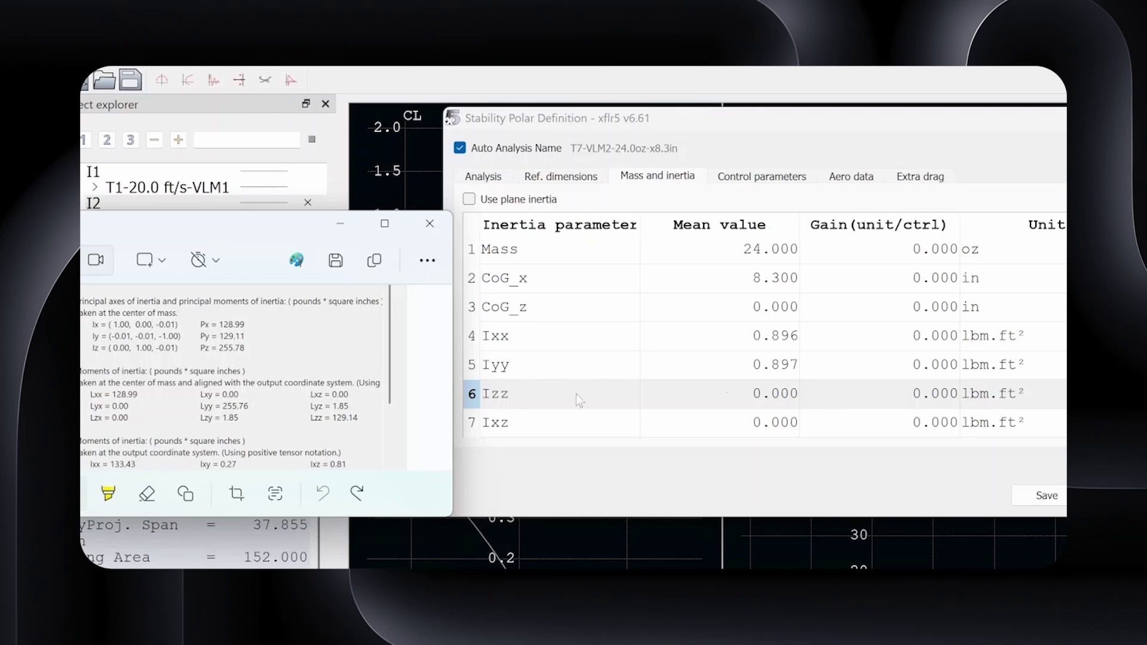
pyautogui.click(753, 388)
pyautogui.write('1.780')
pyautogui.press('Return')
pyautogui.hotkey('alt', 'Tab')
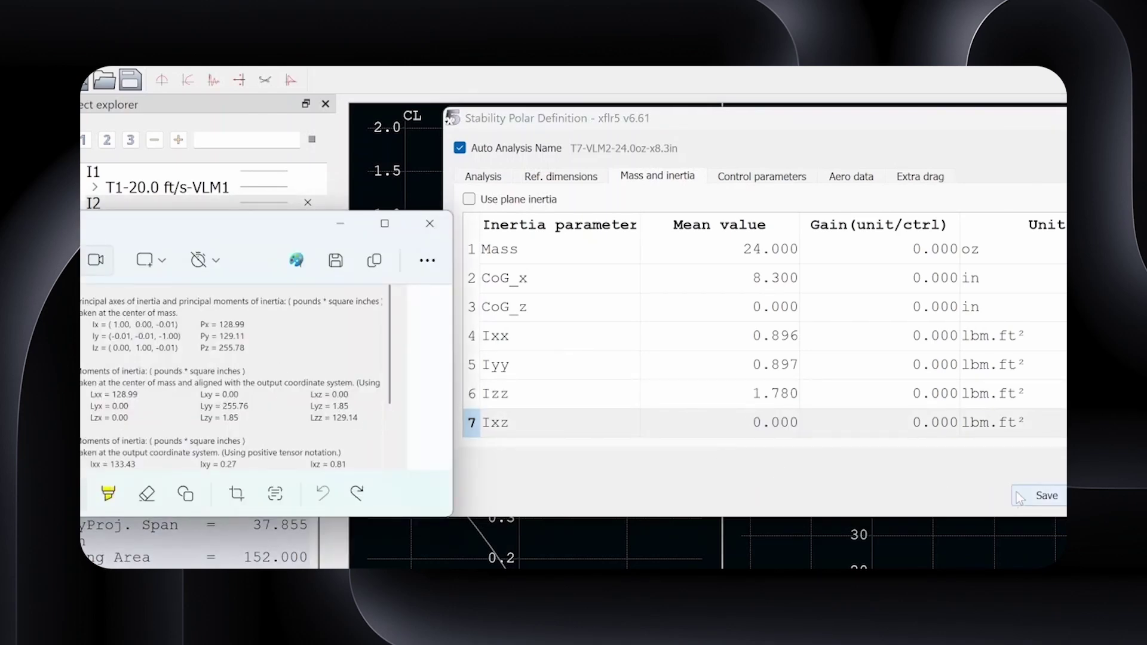
# Review the stability polar's tabs and save the 24 oz polar.
pyautogui.click(762, 176)
pyautogui.click(657, 177)
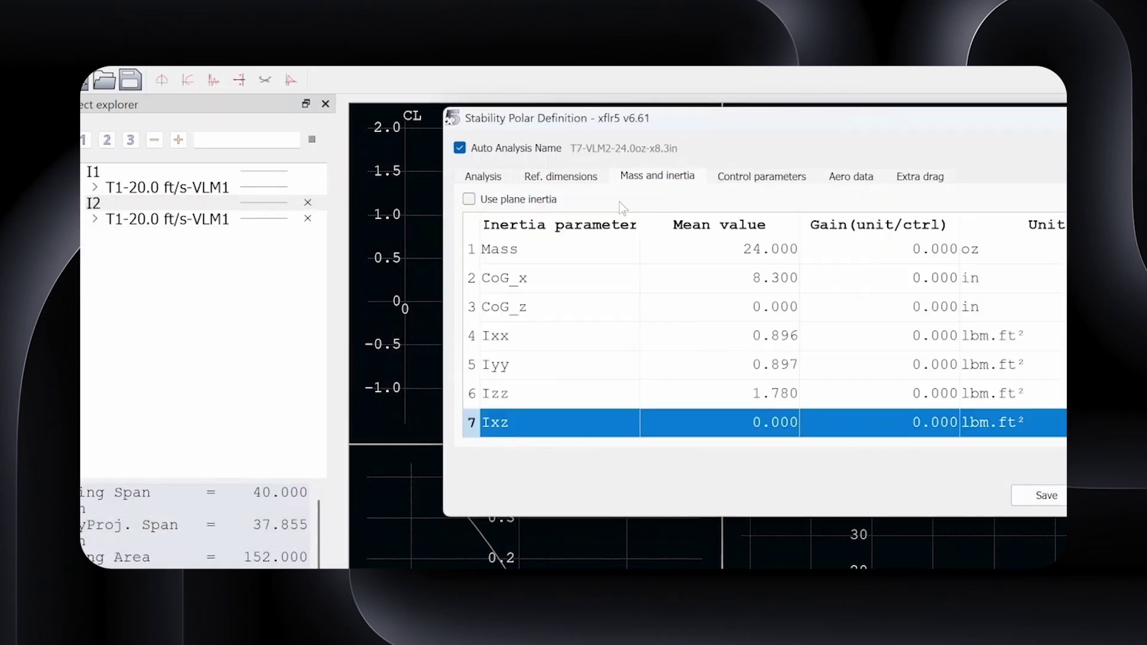
pyautogui.click(561, 177)
pyautogui.click(484, 177)
pyautogui.click(1047, 495)
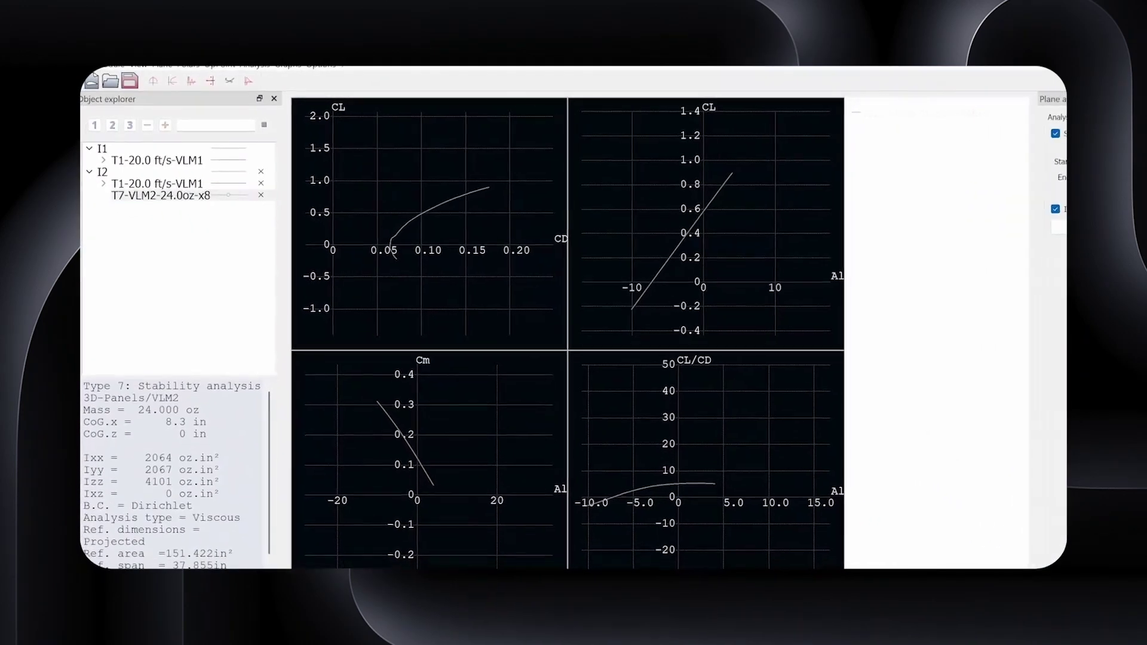
# Analyse the polar and select the first mode of the 0.000 operating point.
pyautogui.click(1055, 221)
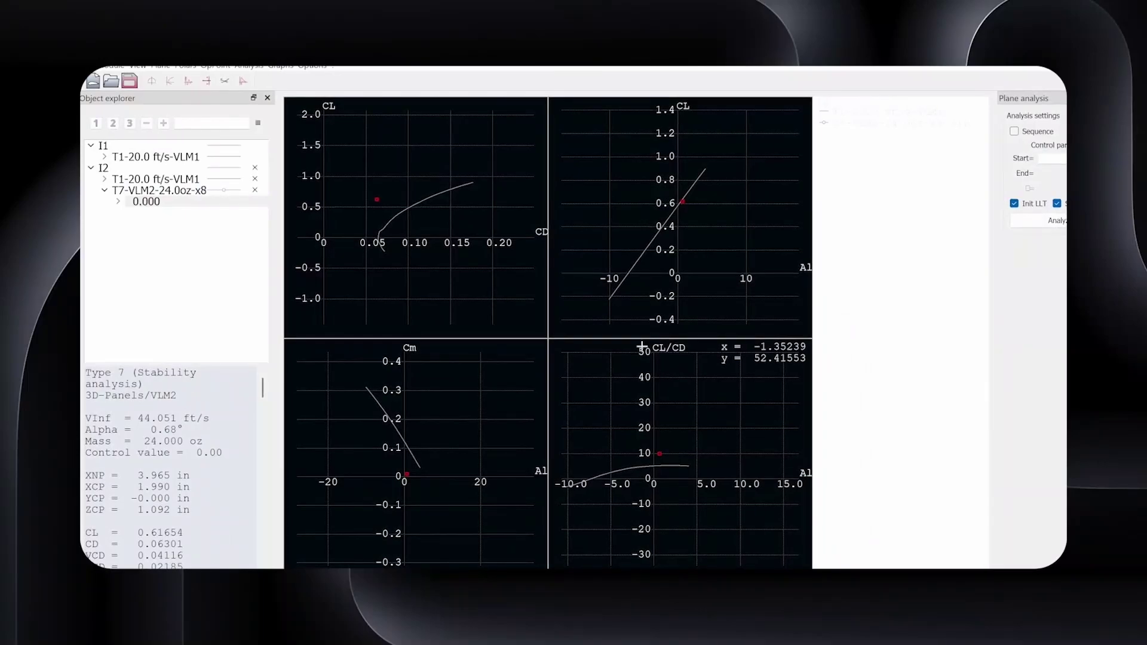
pyautogui.doubleClick(146, 202)
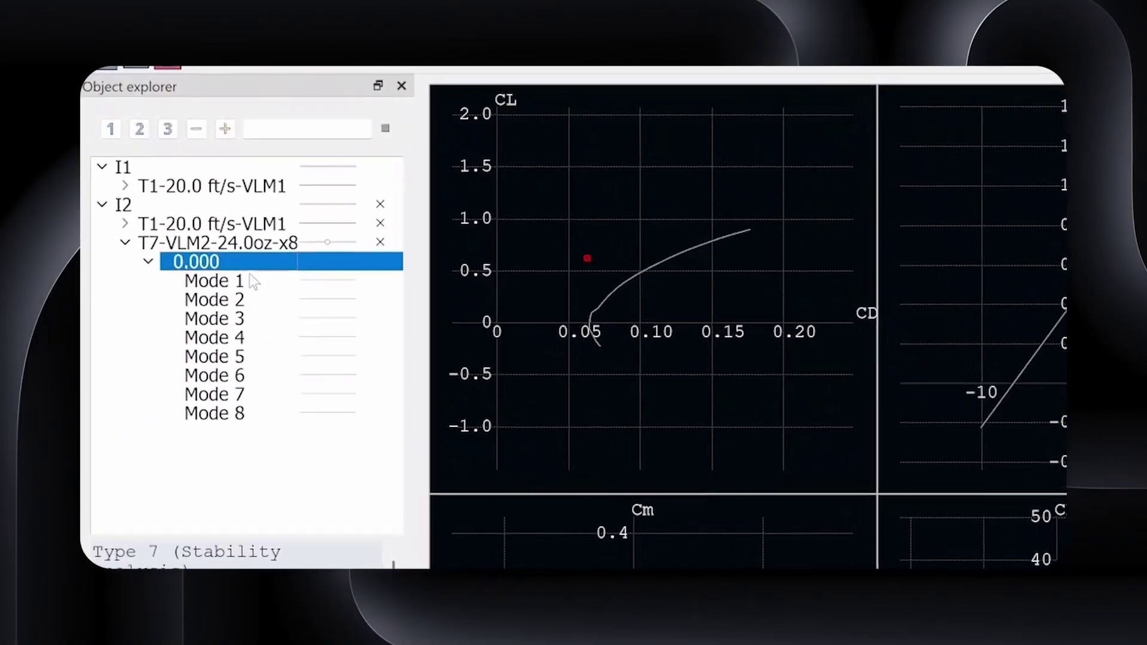
pyautogui.click(179, 213)
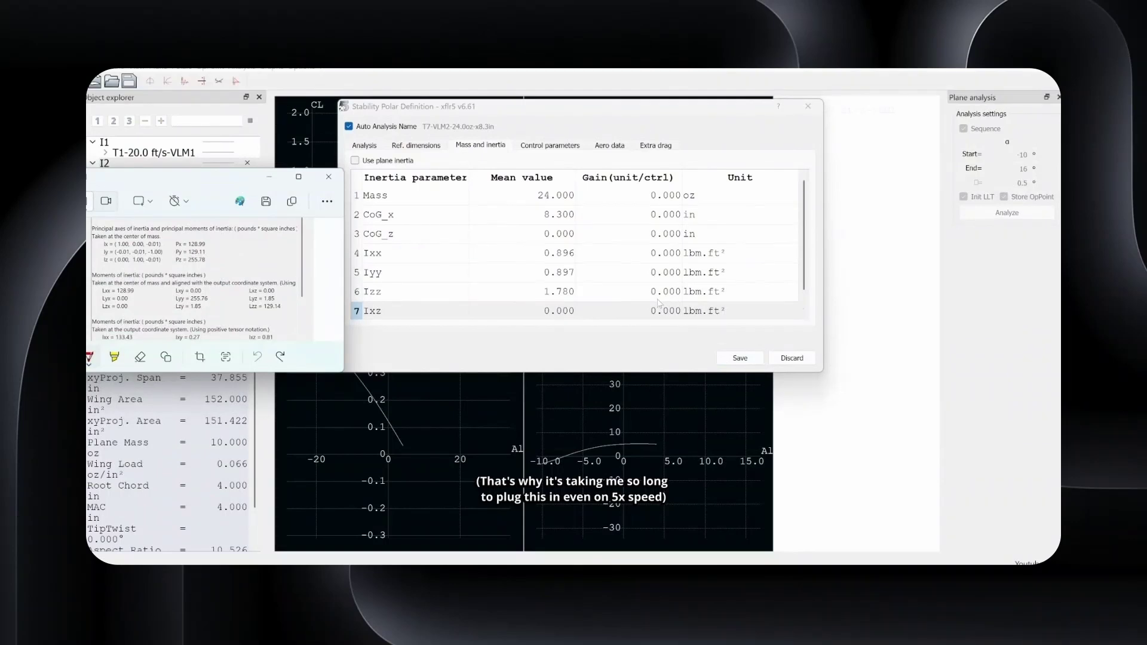
# Recheck the control parameters, resave the 24 oz polar and rerun the analysis.
pyautogui.click(560, 146)
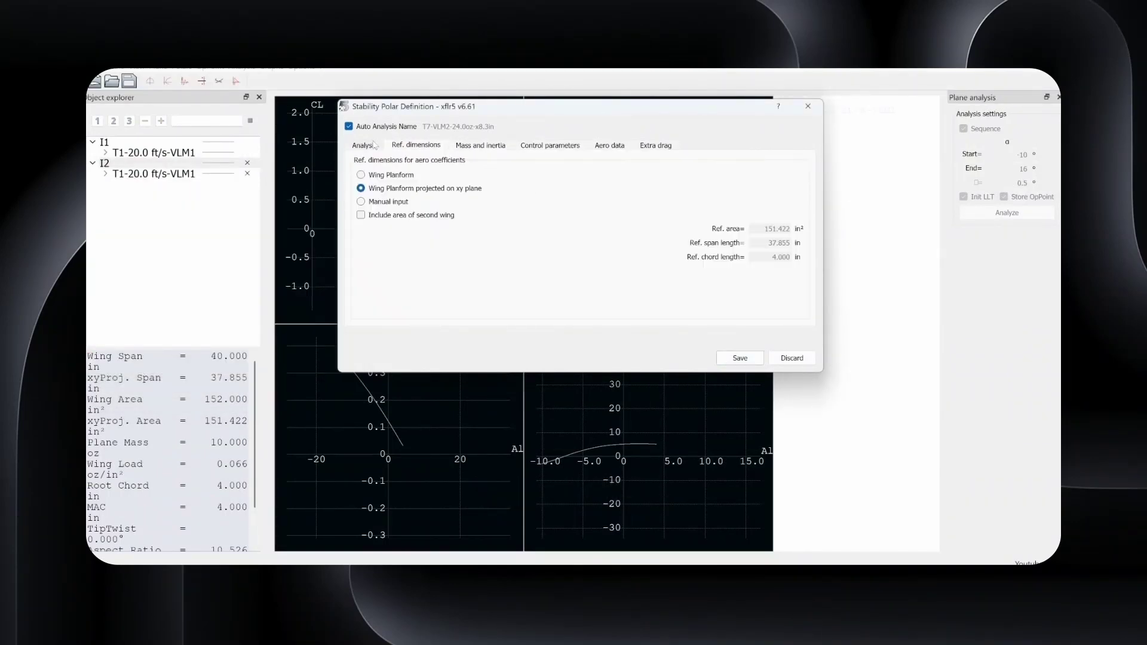
pyautogui.click(740, 358)
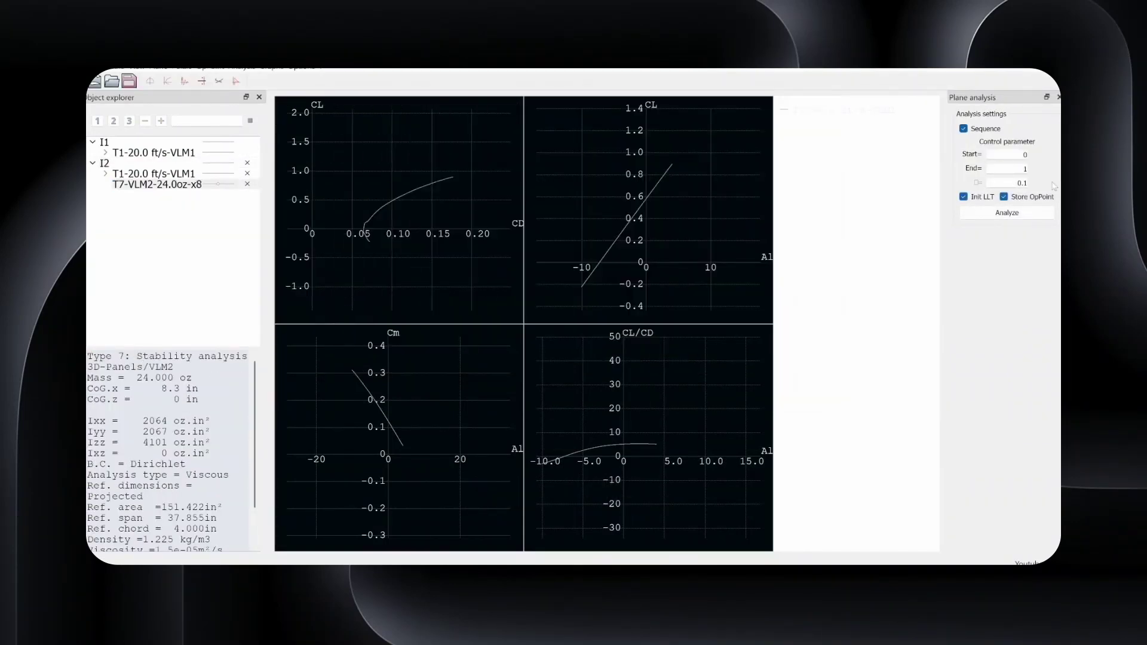
pyautogui.click(993, 214)
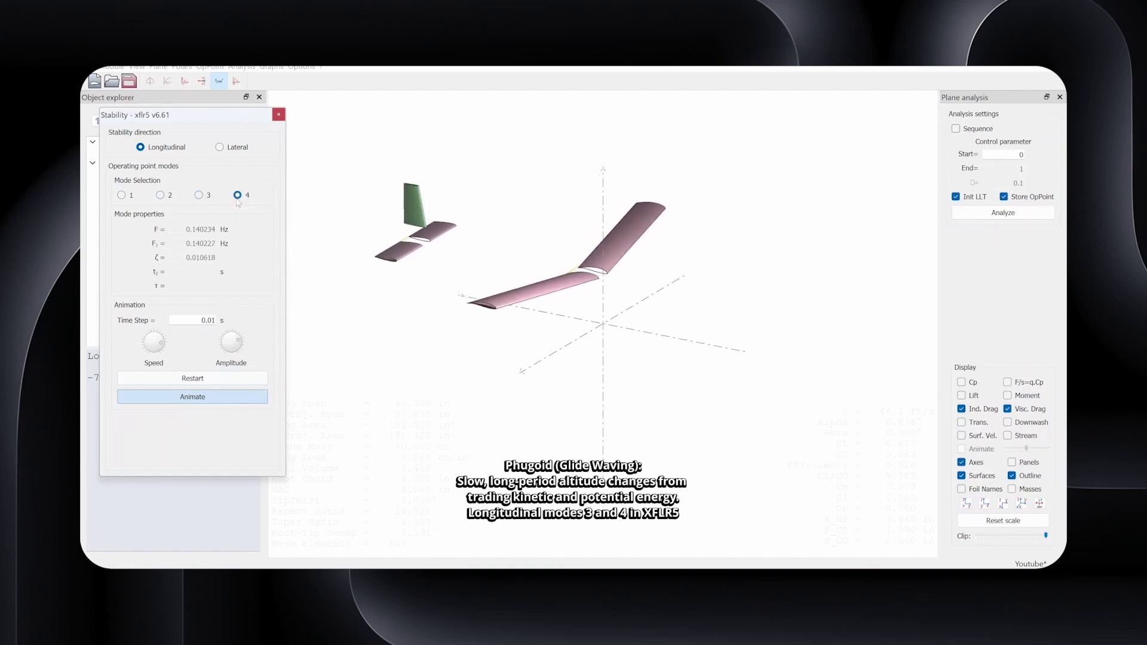
# Show the lateral stability modes and display mode 4, the spiral mode.
pyautogui.click(220, 148)
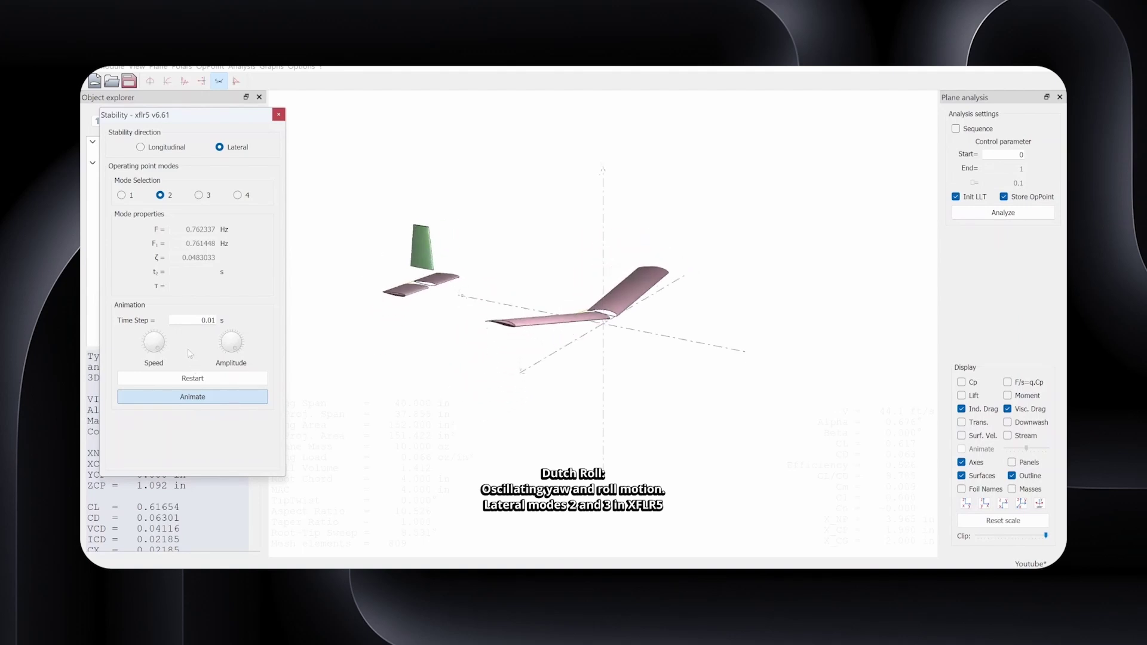
pyautogui.click(237, 195)
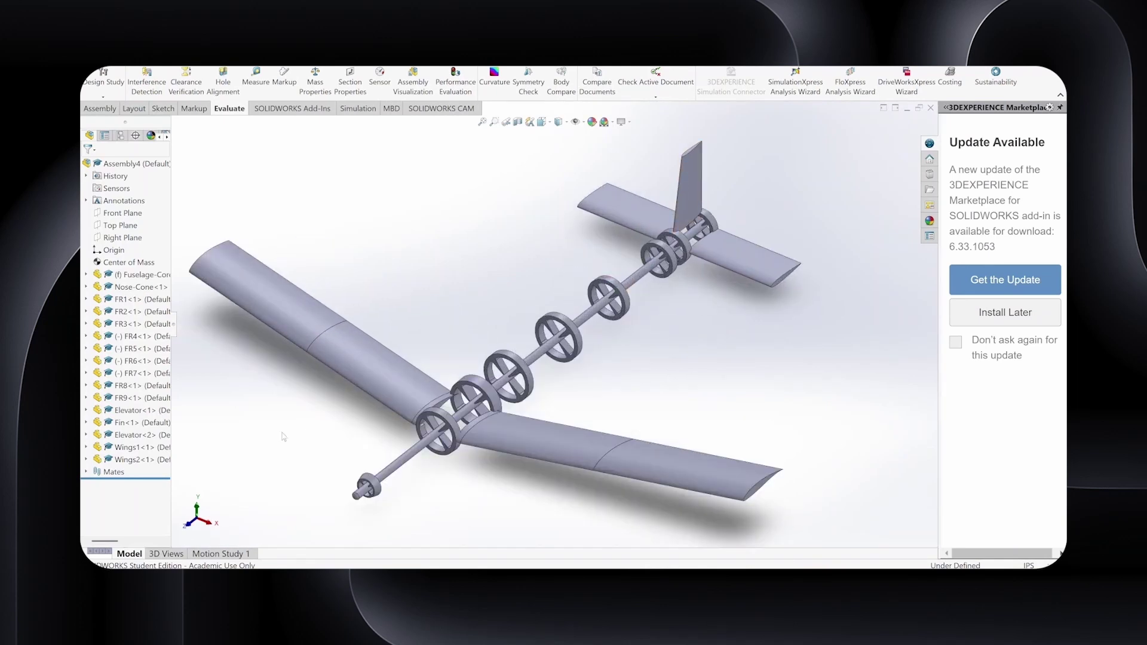
# In Fuselage-Core's Sketch1, draw two centred squares around the circle.
pyautogui.click(137, 275)
pyautogui.click(179, 254)
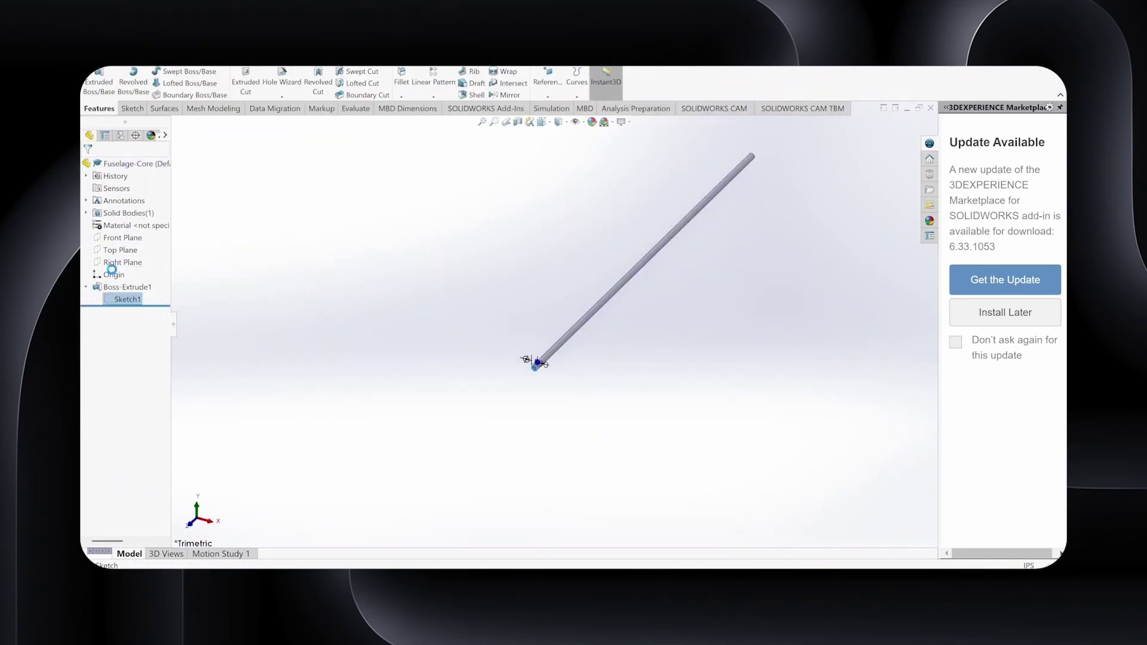
pyautogui.click(170, 83)
pyautogui.click(558, 329)
pyautogui.click(668, 420)
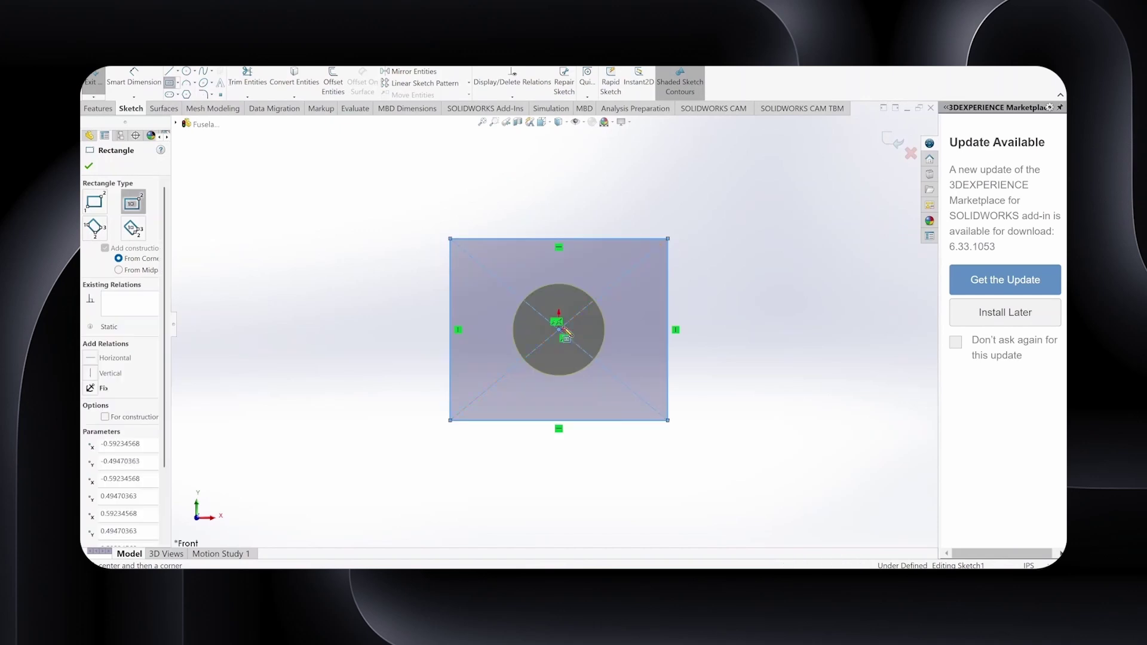
pyautogui.click(568, 336)
pyautogui.click(659, 231)
pyautogui.press('Escape')
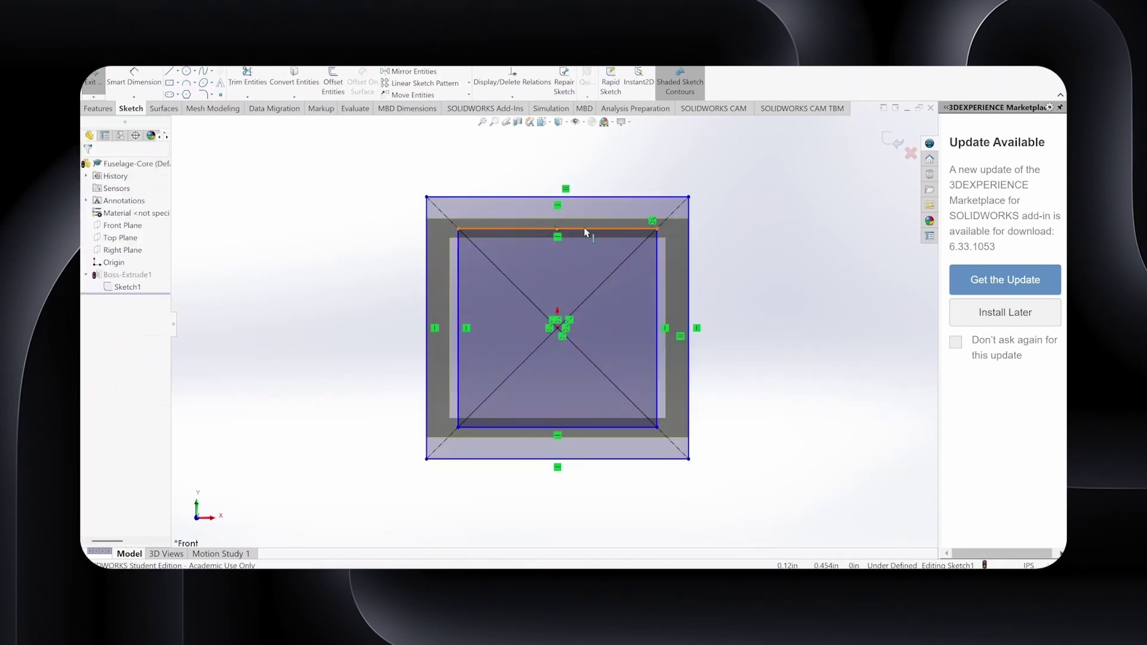
# Dimension the outer square 1.185 wide and add the inner square's width.
pyautogui.press('d')
pyautogui.click(496, 196)
pyautogui.click(537, 155)
pyautogui.press('Return')
pyautogui.click(597, 229)
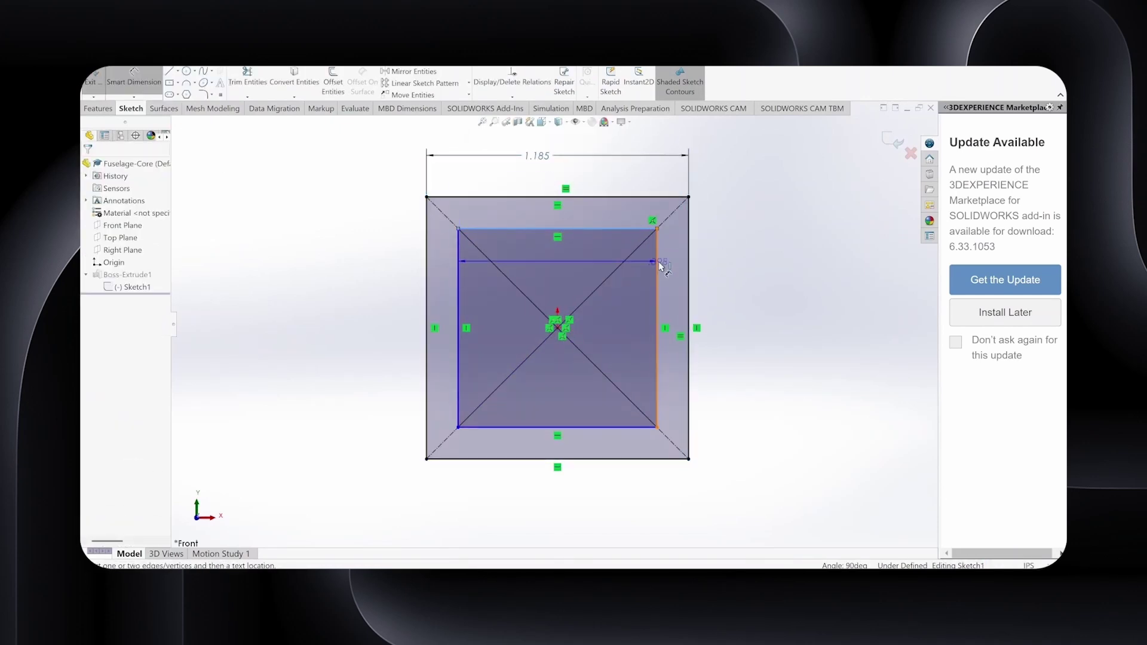
pyautogui.click(660, 267)
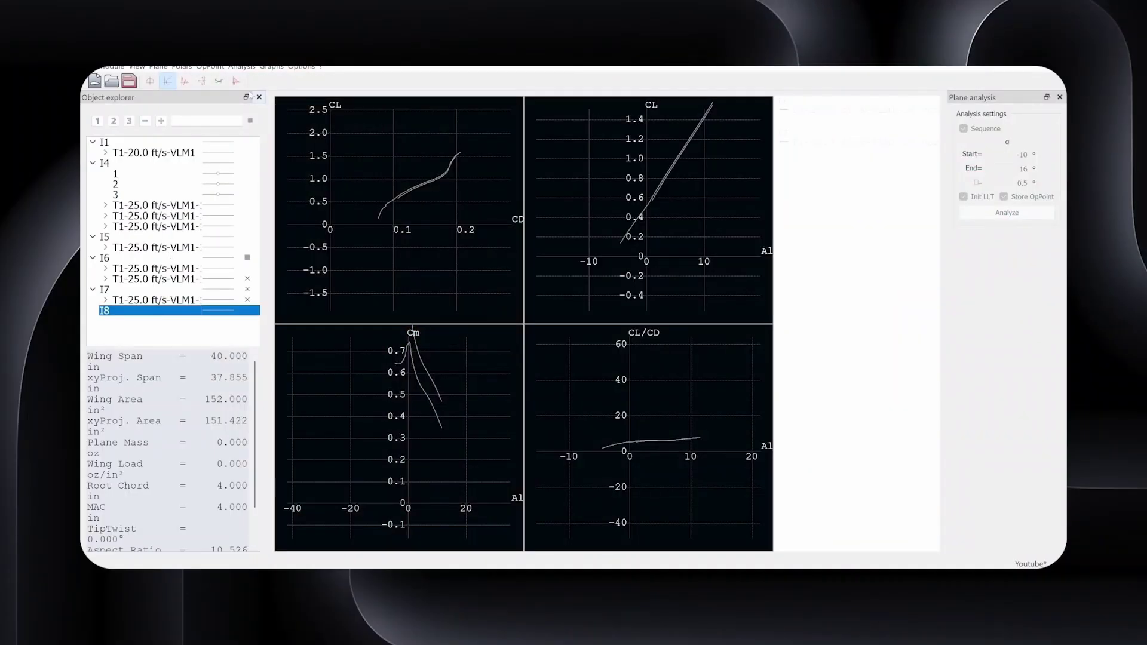
# Set the polar to 25 ft/s with tilted geometry and a new CoG x, then rerun it.
pyautogui.click(241, 67)
pyautogui.click(281, 90)
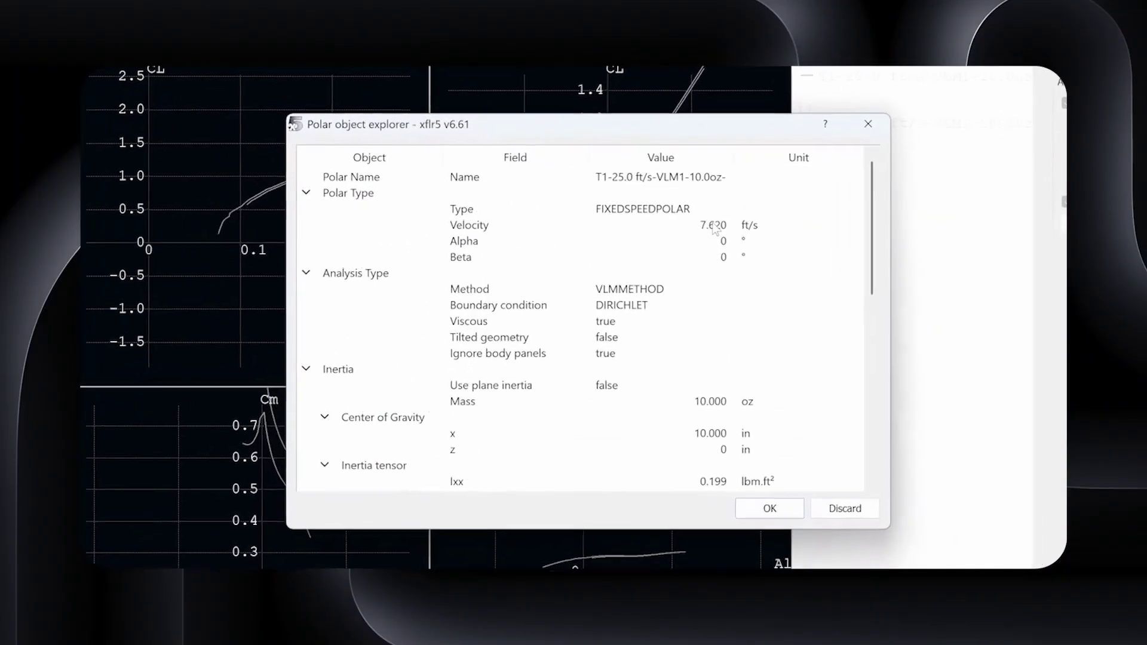
pyautogui.doubleClick(714, 226)
pyautogui.write('25')
pyautogui.press('Return')
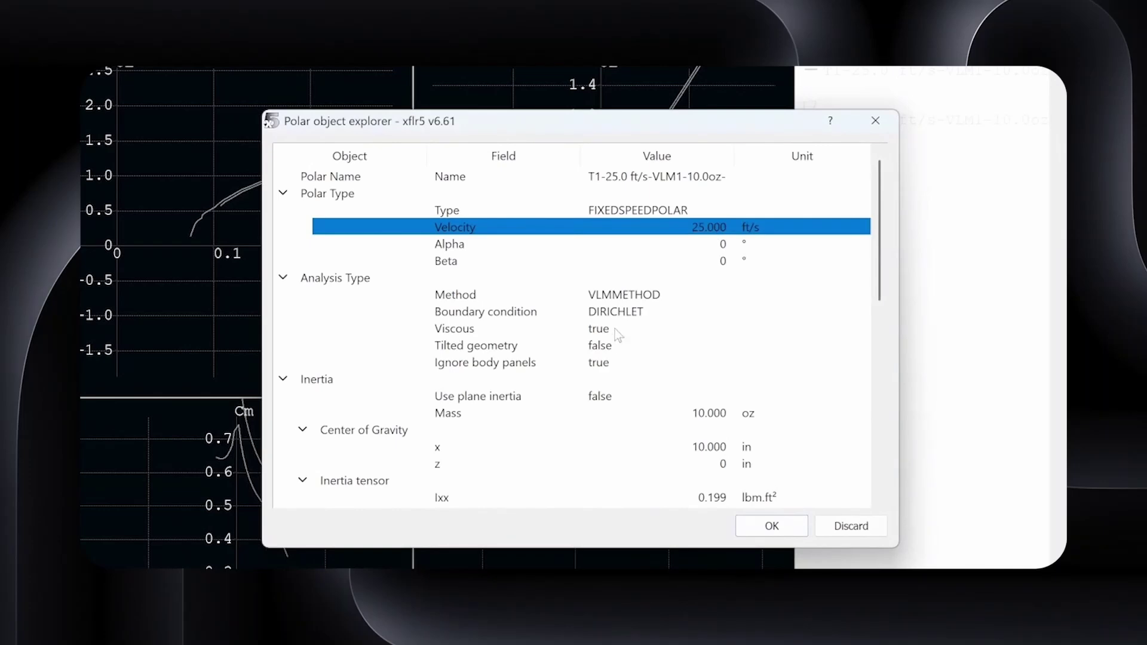
pyautogui.click(616, 338)
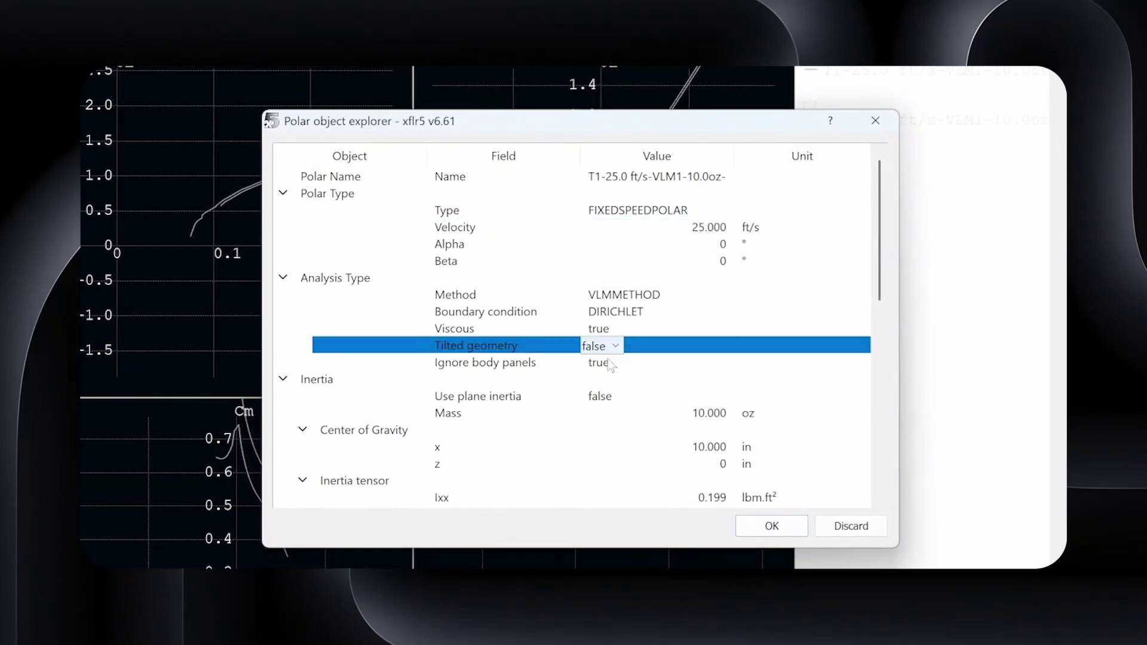
pyautogui.doubleClick(711, 448)
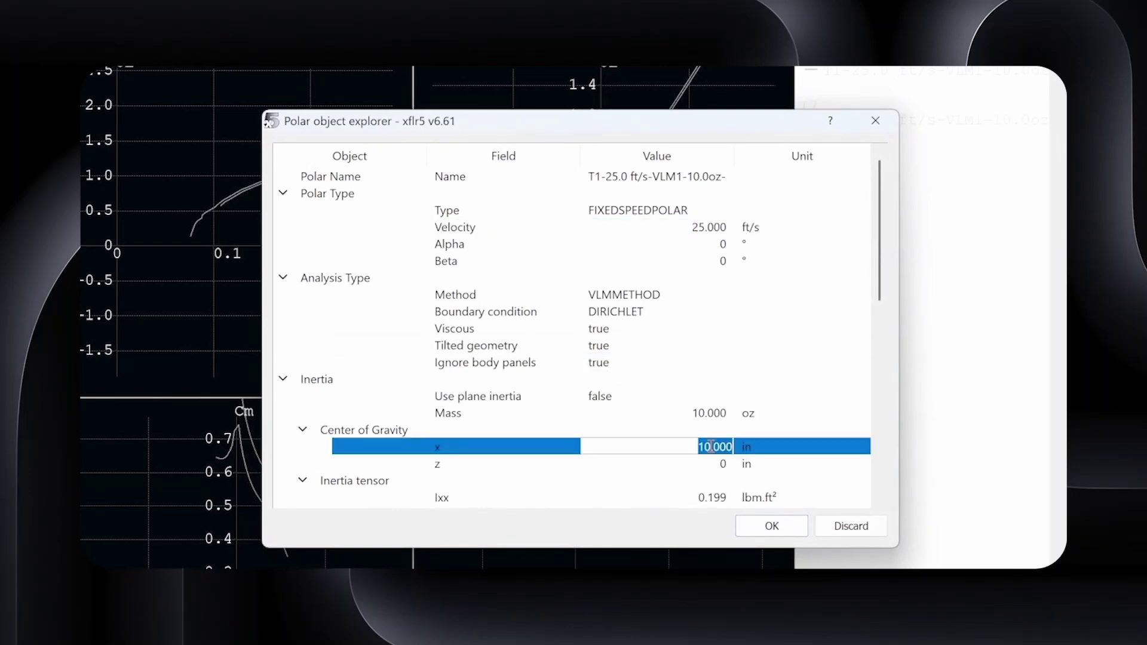
pyautogui.click(770, 527)
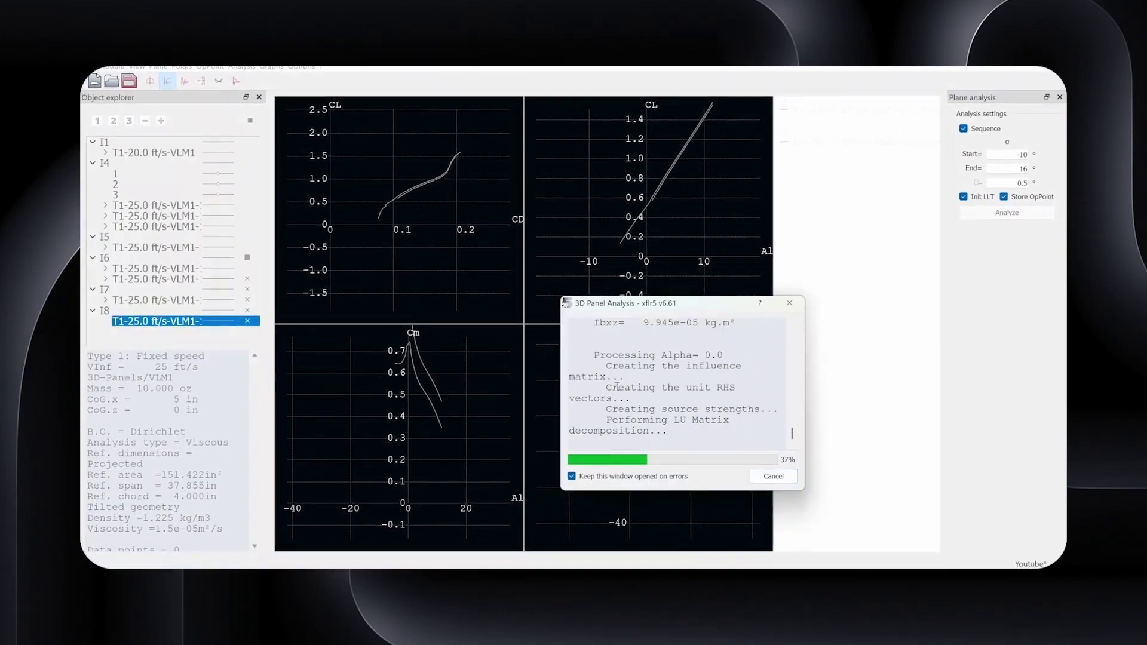
# Save edited plane I8 as the new plane I9.
pyautogui.rightClick(256, 308)
pyautogui.click(173, 70)
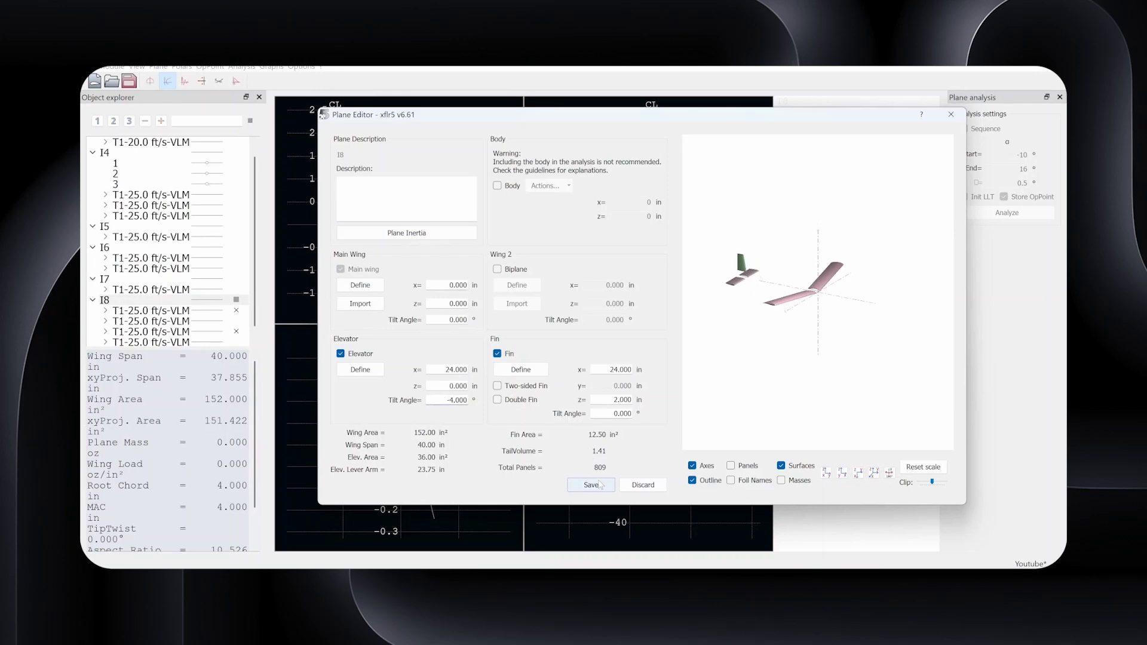
pyautogui.click(599, 484)
pyautogui.click(590, 330)
pyautogui.click(523, 437)
# Edit the velocity of plane I9's polar and confirm it to start the analysis.
pyautogui.click(173, 290)
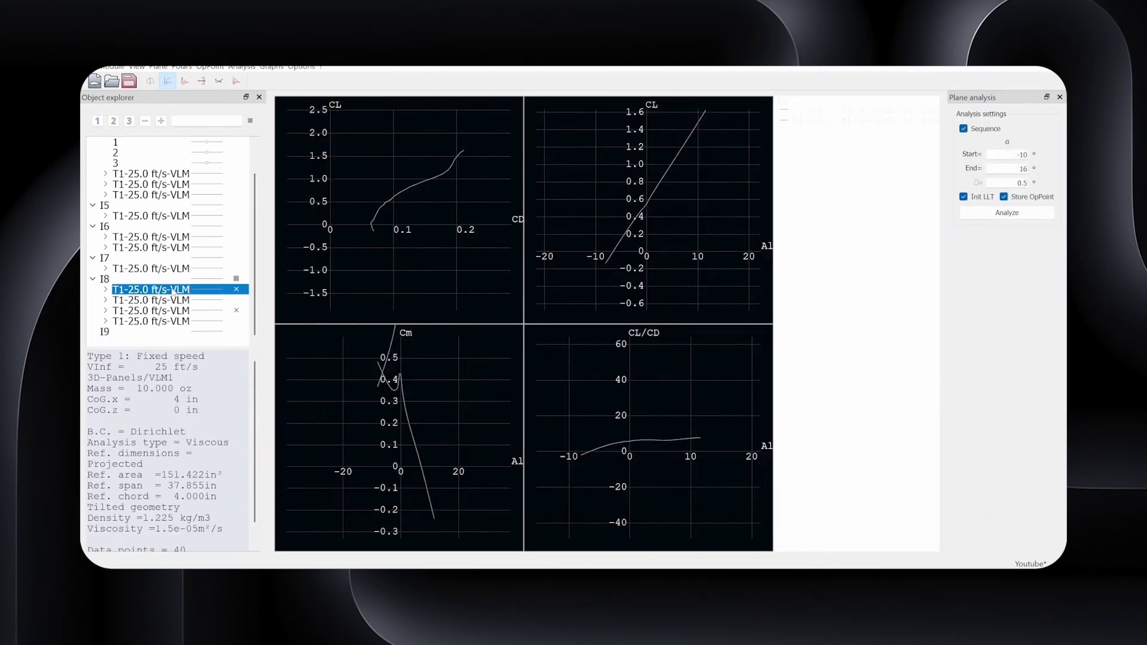
pyautogui.click(175, 331)
pyautogui.click(241, 67)
pyautogui.click(263, 81)
pyautogui.click(757, 408)
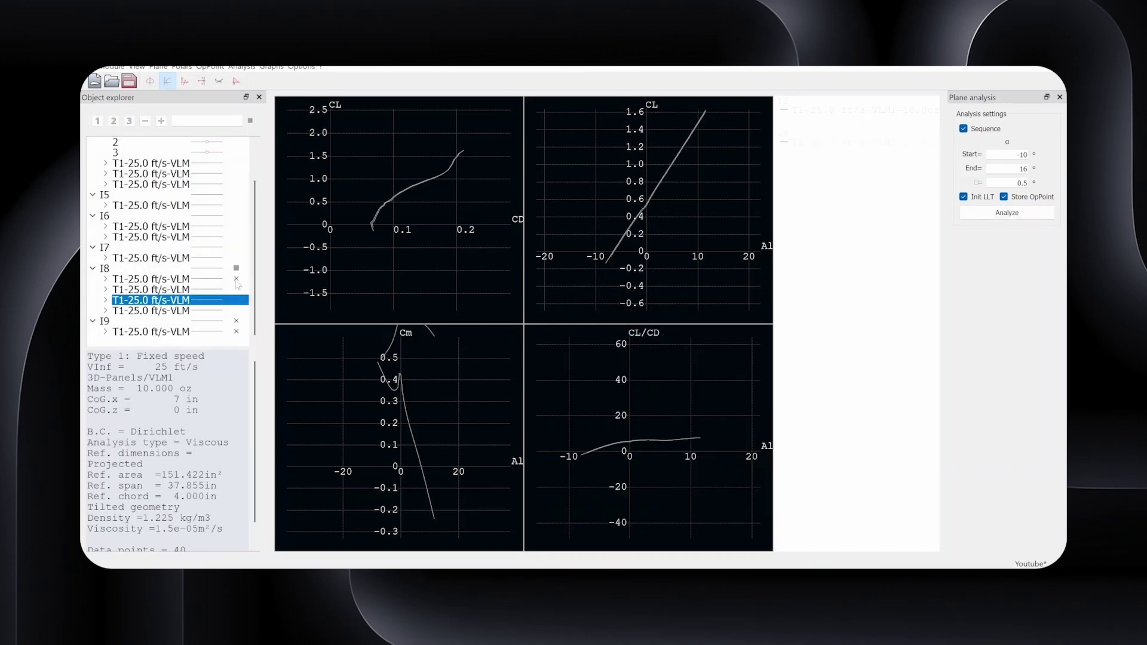
# Give I16's polar the 11.6 oz mass and new inertias (Izz 0.914), then analyse a sequence.
pyautogui.rightClick(152, 227)
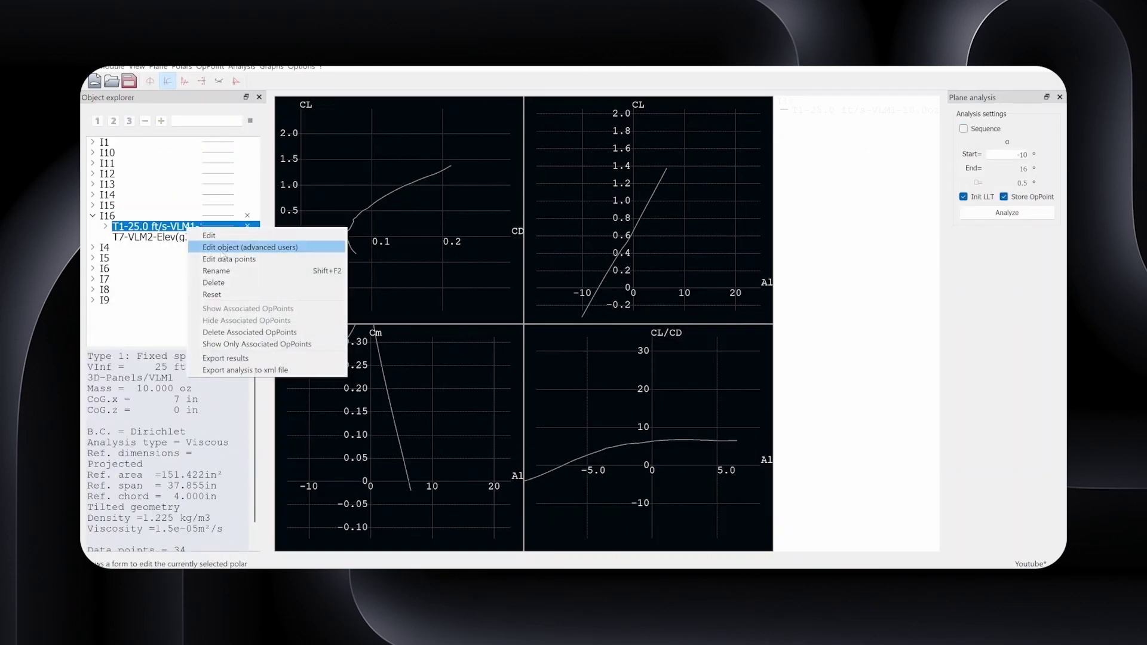
pyautogui.click(205, 245)
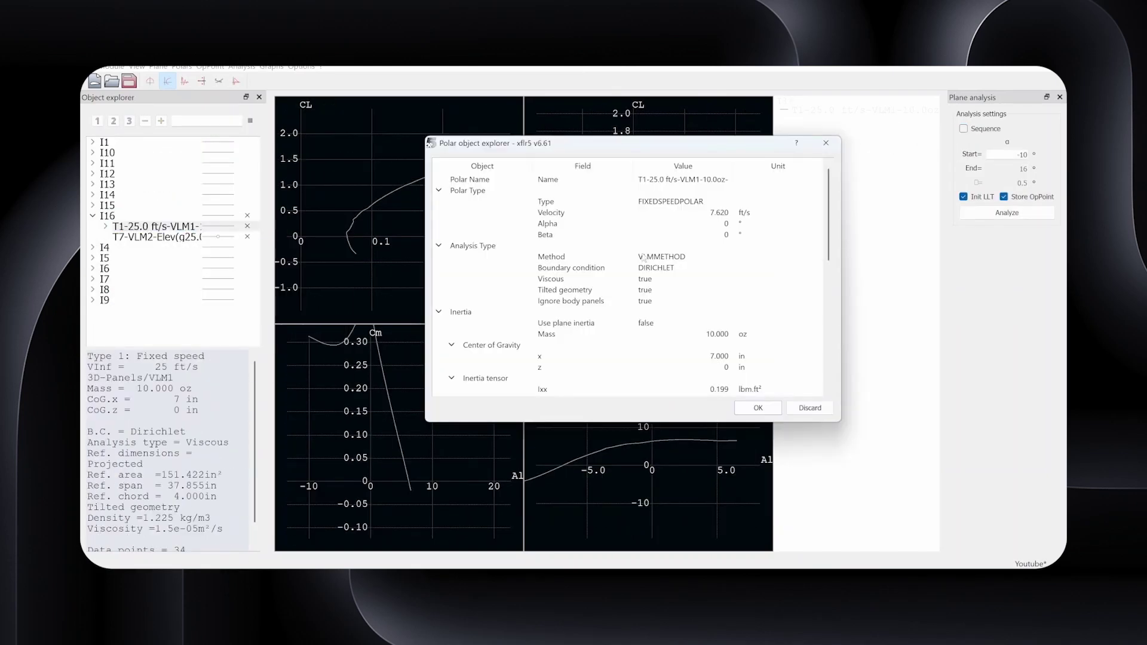
pyautogui.scroll(-2, 700, 296)
pyautogui.click(681, 278)
pyautogui.write('1')
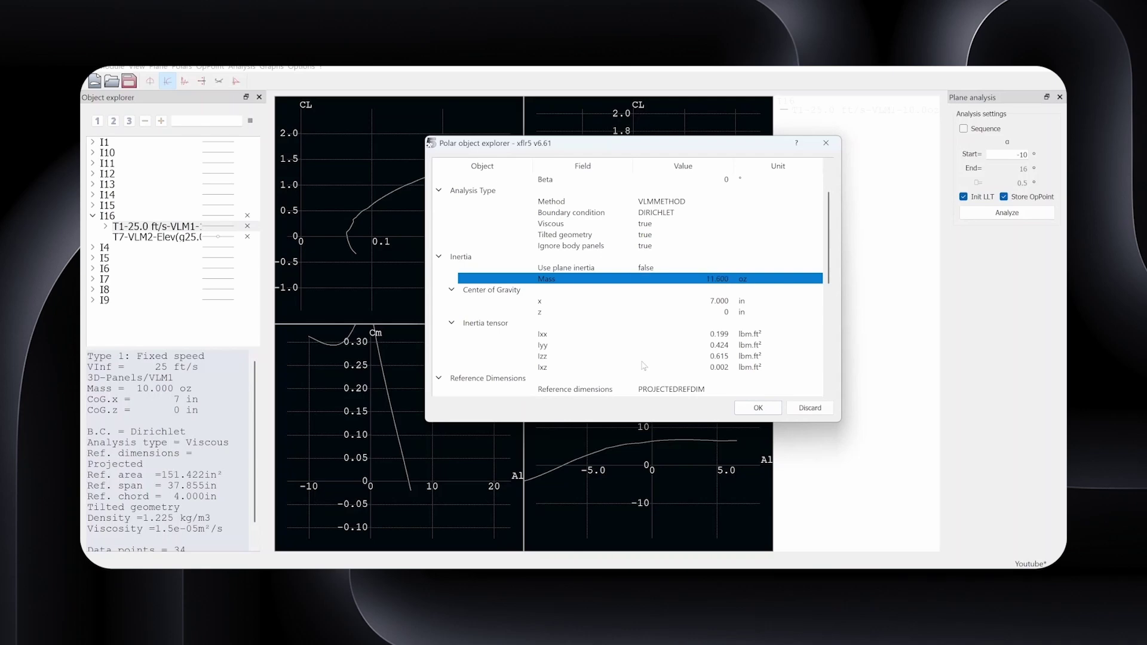
pyautogui.click(722, 344)
pyautogui.click(735, 335)
pyautogui.write('0.')
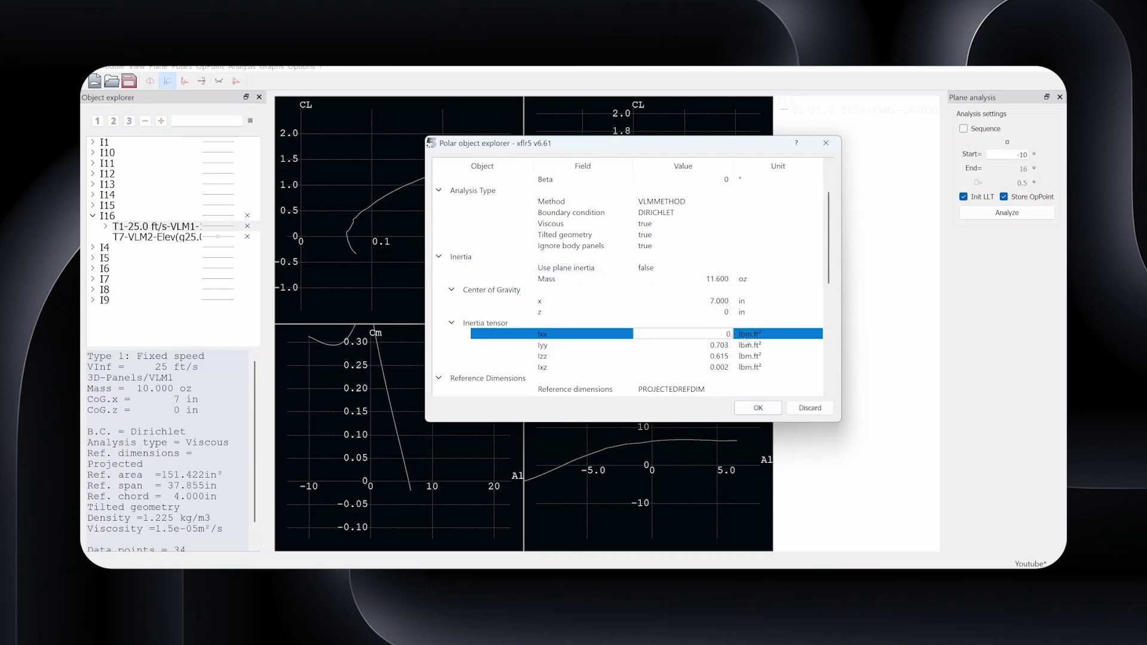
pyautogui.click(721, 356)
pyautogui.write('0.914')
pyautogui.click(721, 367)
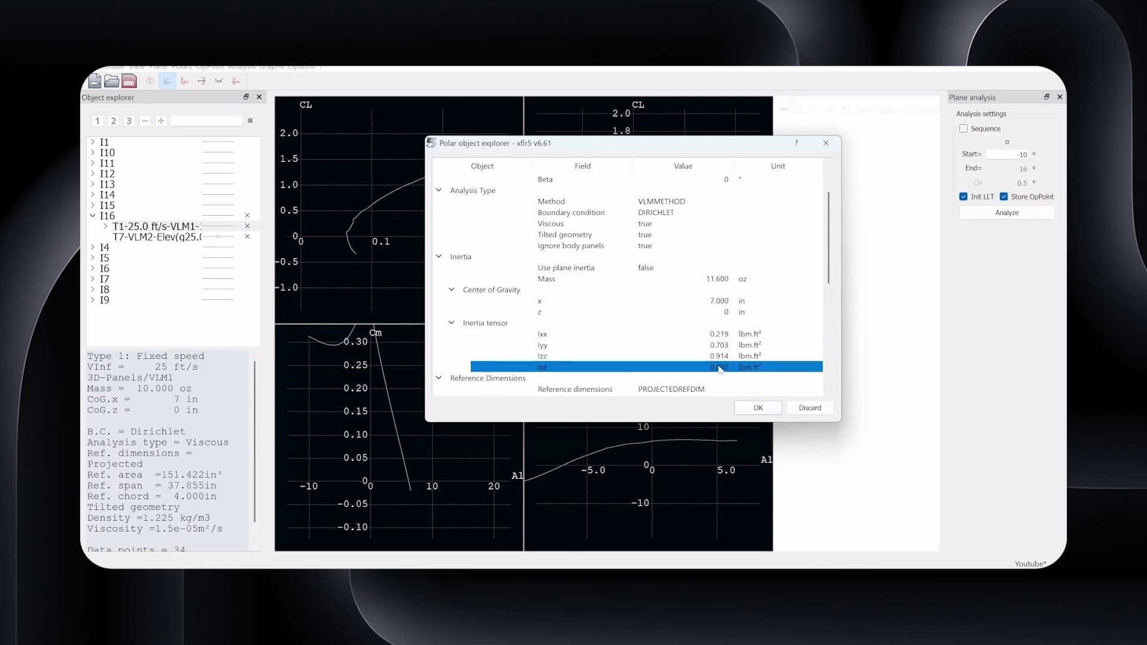
pyautogui.click(757, 408)
pyautogui.click(963, 128)
pyautogui.click(1007, 213)
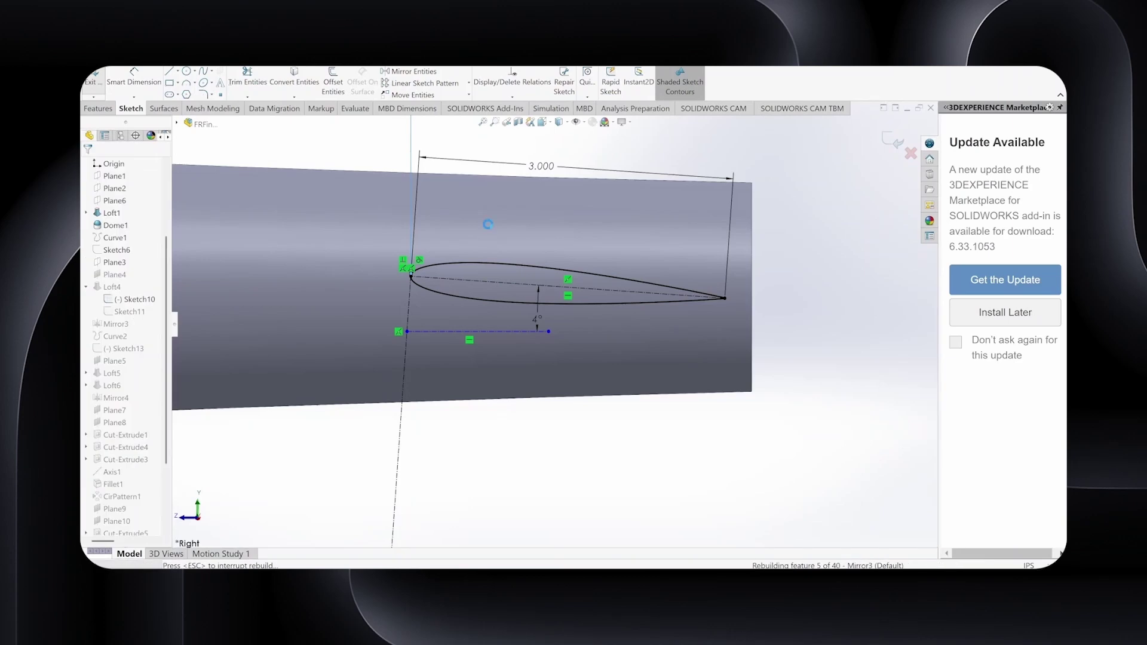
# Dismiss the rebuild error and zoom to view the whole redesigned glider assembly.
pyautogui.click(673, 348)
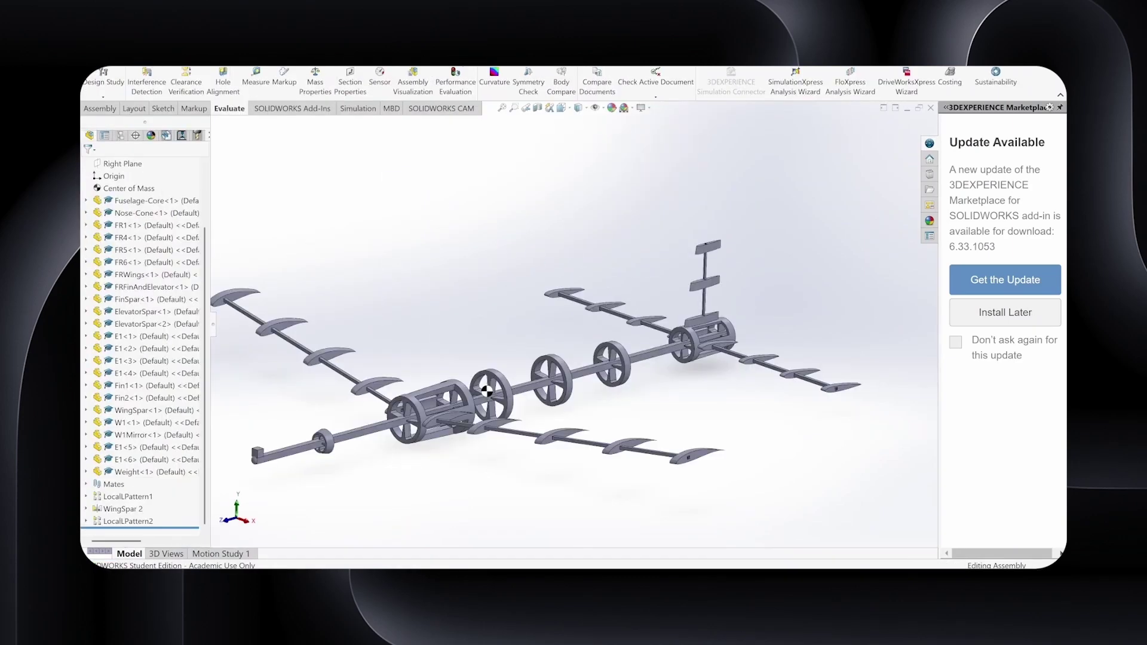
pyautogui.scroll(-3, 678, 431)
pyautogui.scroll(3, 678, 430)
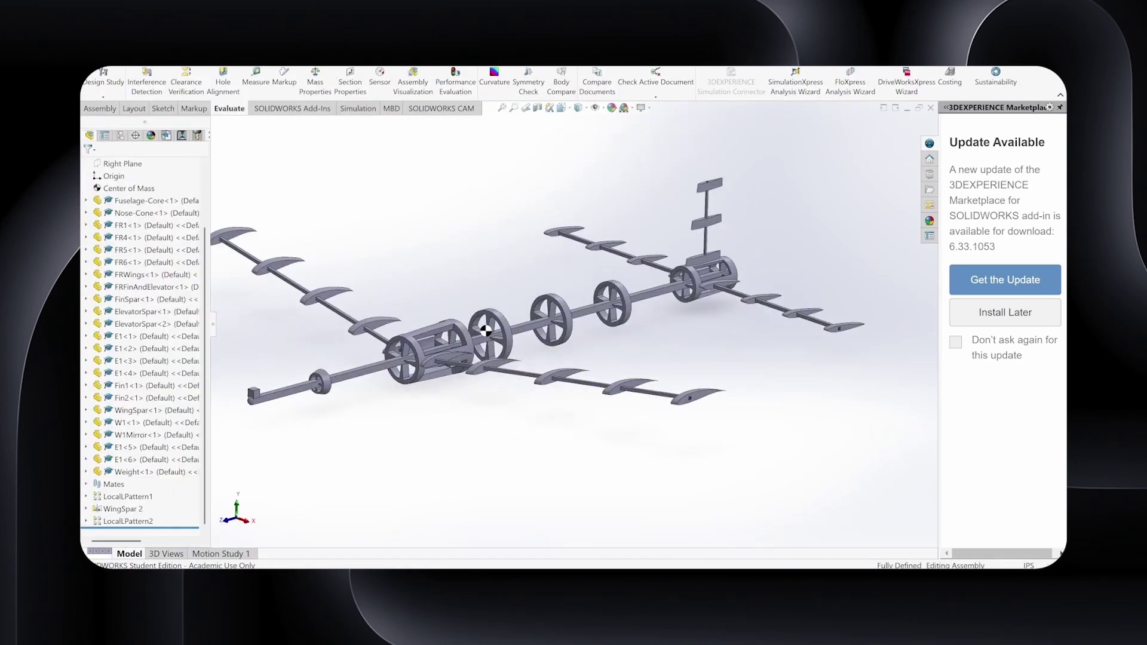